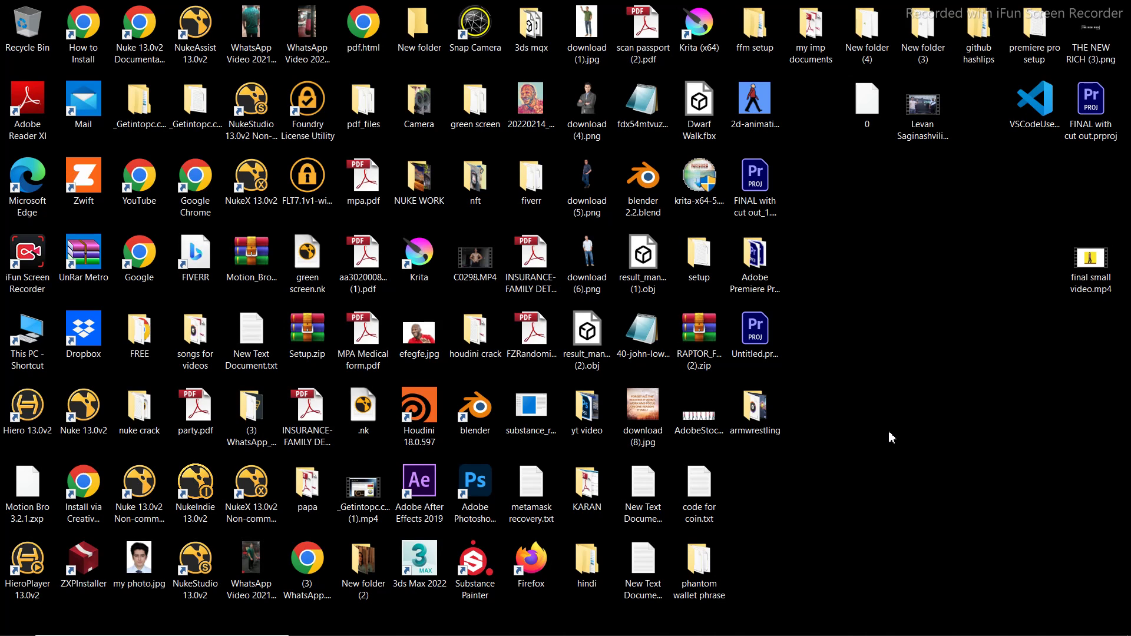
On the Vultr deploy page, choose Cloud Compute in London, bringing the total to $14.40/month
mouse_move(690, 628)
left_click(611, 622)
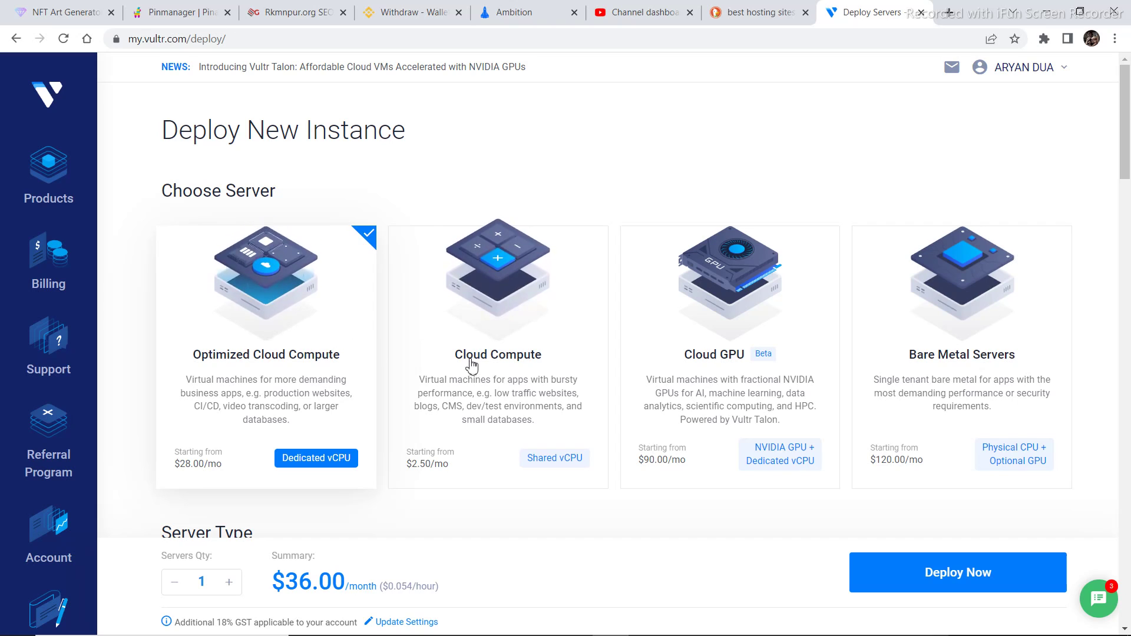
left_click(530, 383)
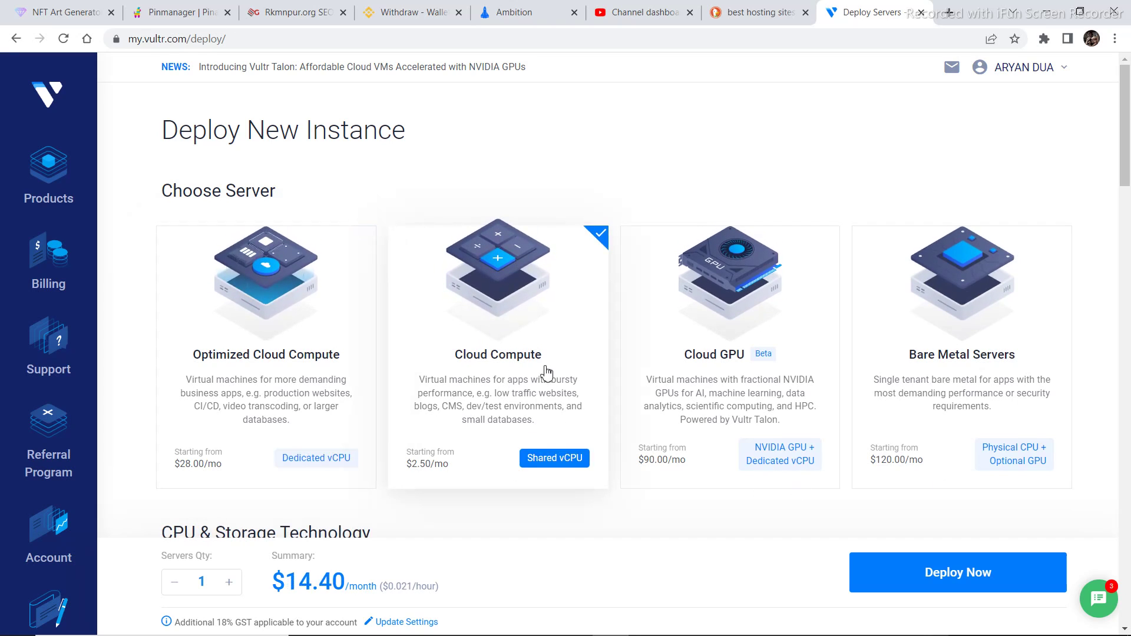
left_click_drag(1127, 148, 1129, 271)
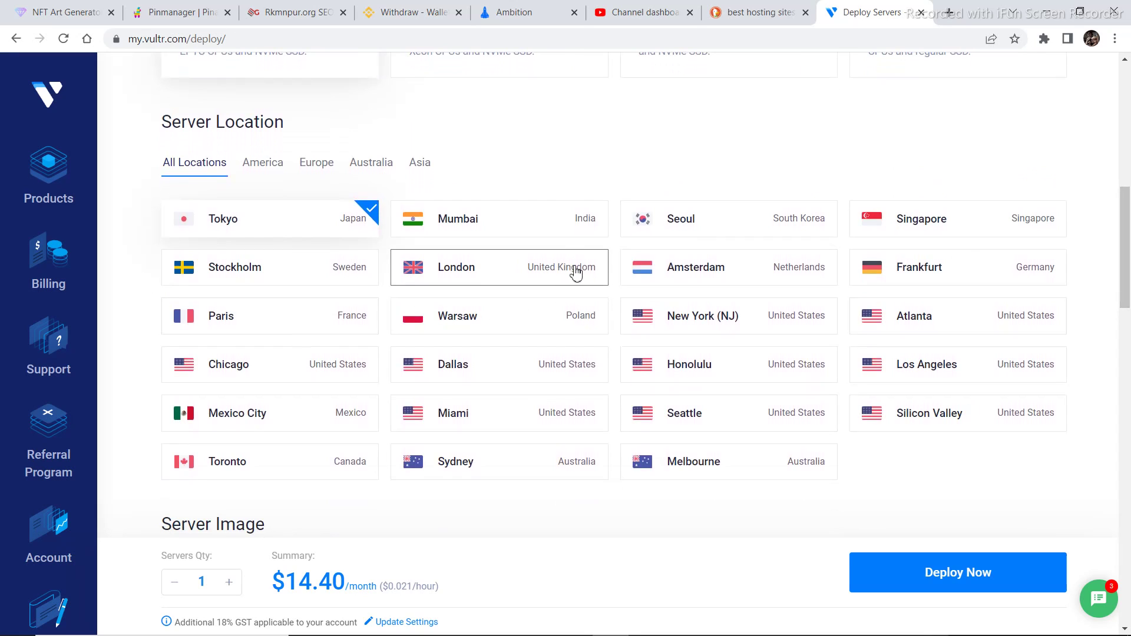
left_click(537, 272)
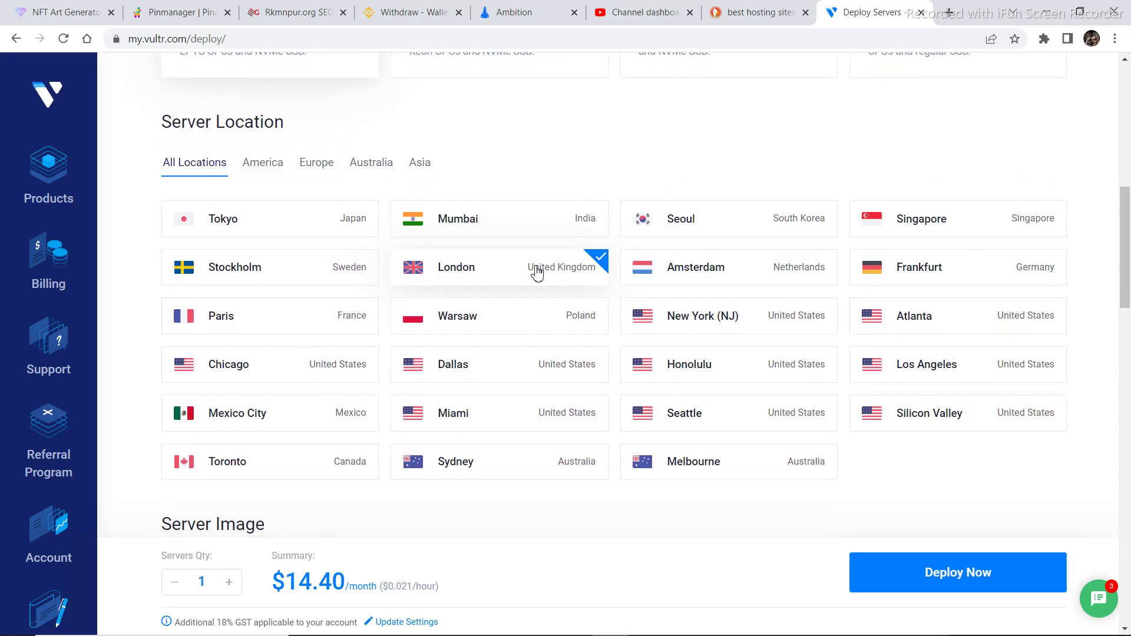
scroll(1128, 251, "down", 2)
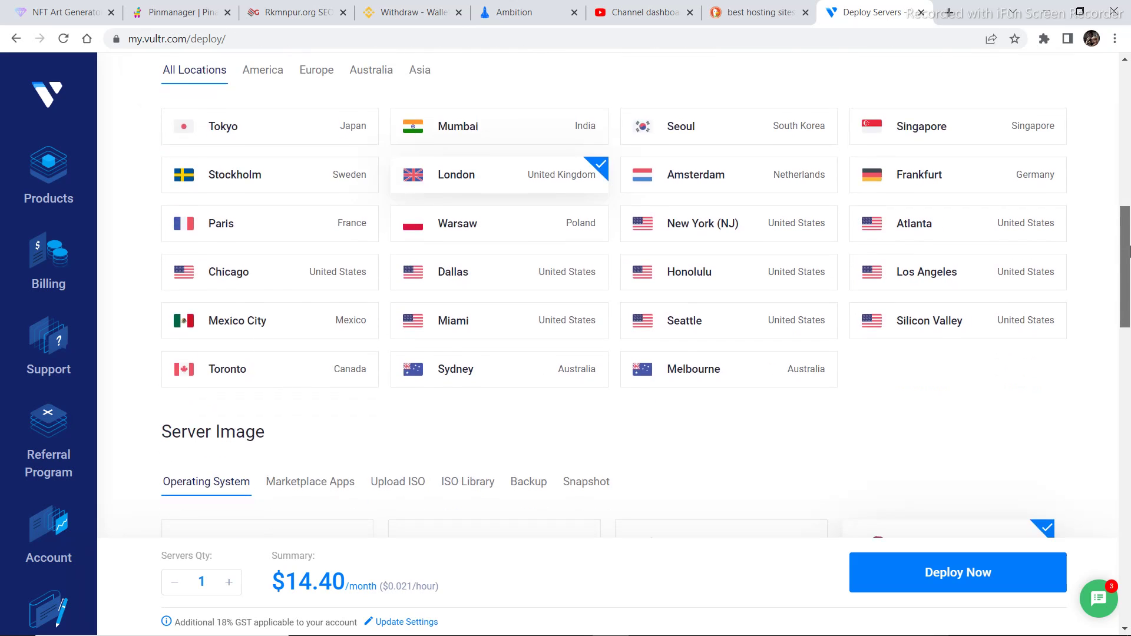
left_click_drag(1130, 250, 1130, 293)
scroll(1130, 293, "down", 1)
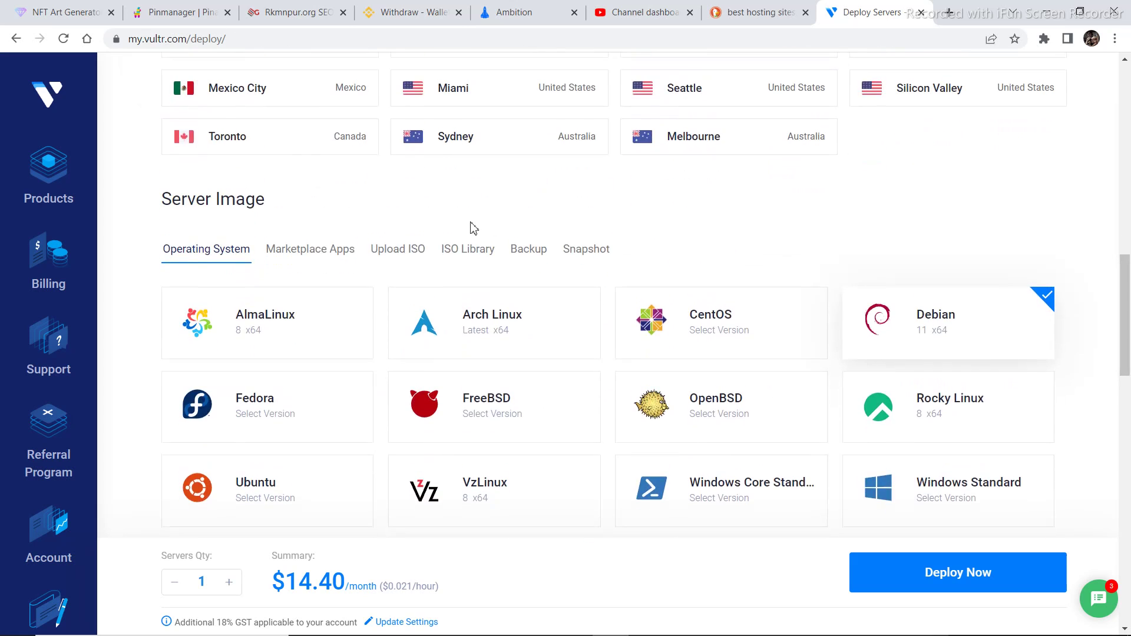
Pick the WordPress marketplace image and the 25 GB NVMe plan at $6/month
left_click(317, 256)
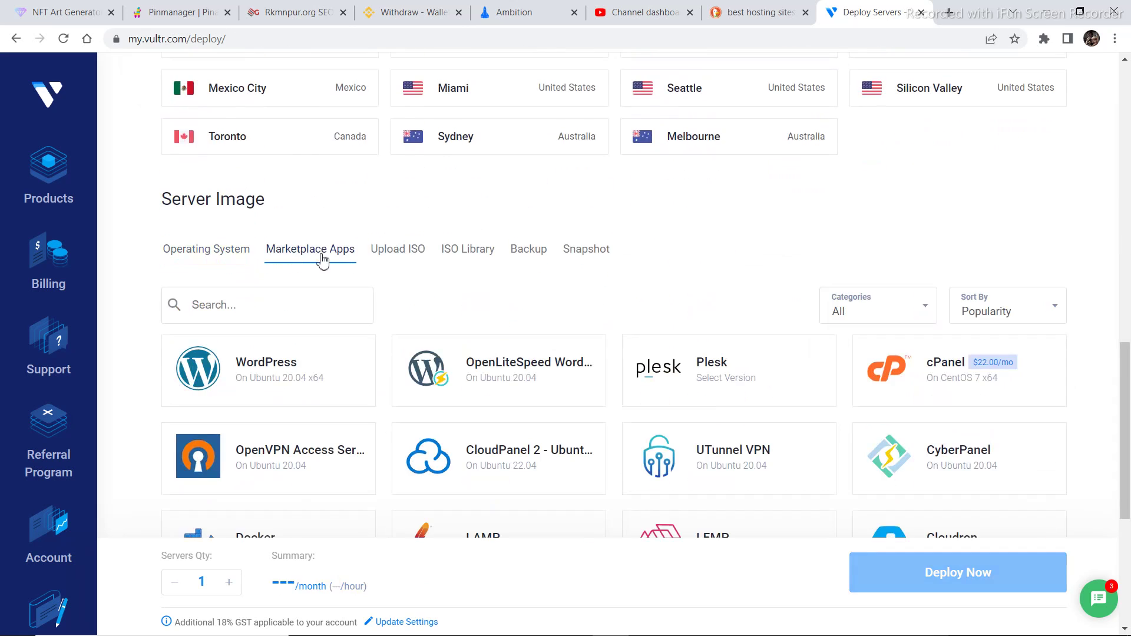
mouse_move(320, 372)
left_click(357, 361)
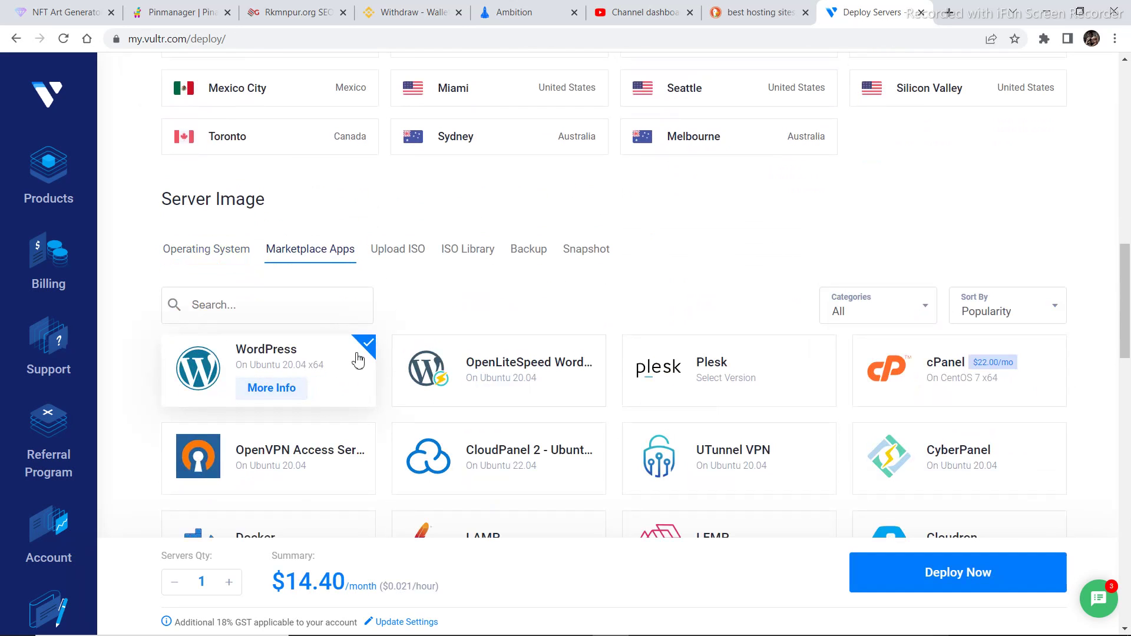
left_click_drag(1130, 290, 1130, 390)
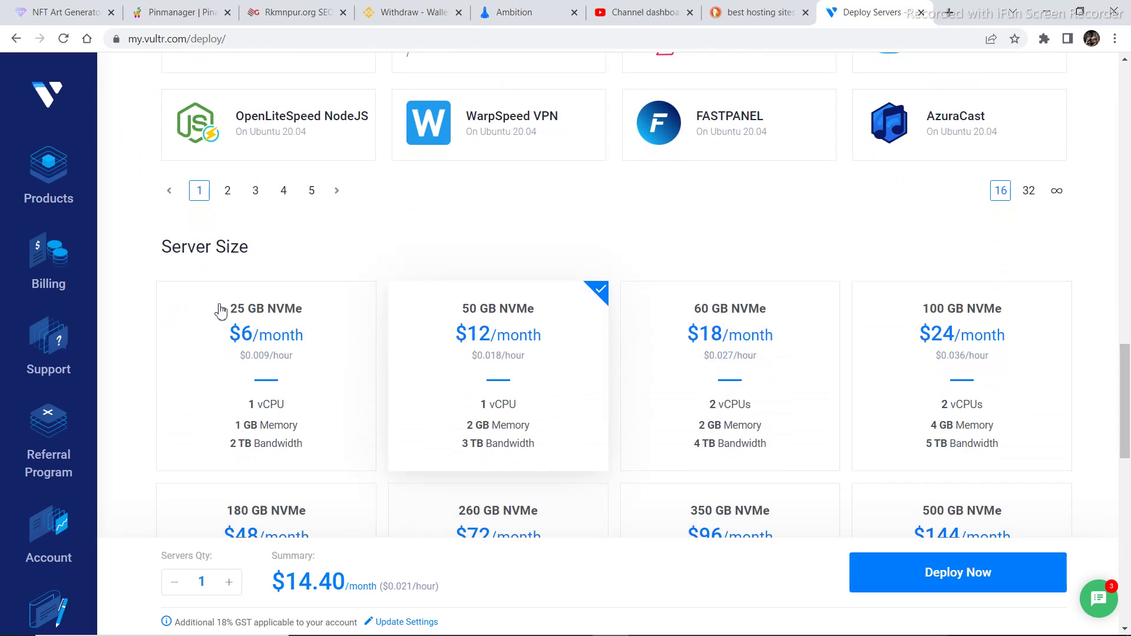
left_click(196, 375)
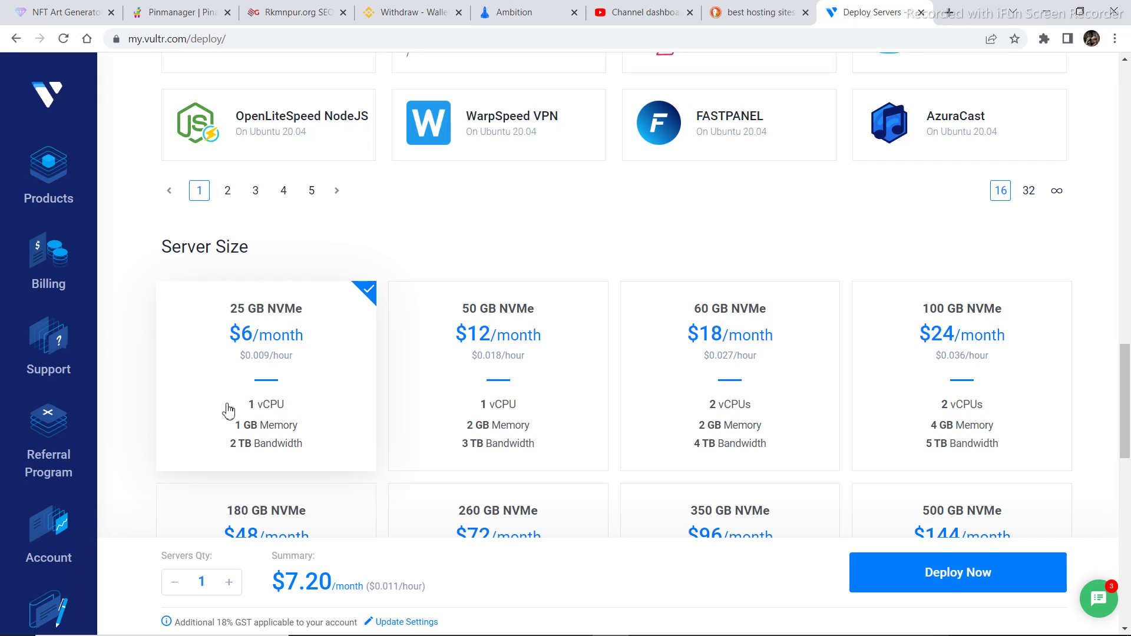
left_click_drag(1128, 398, 1129, 563)
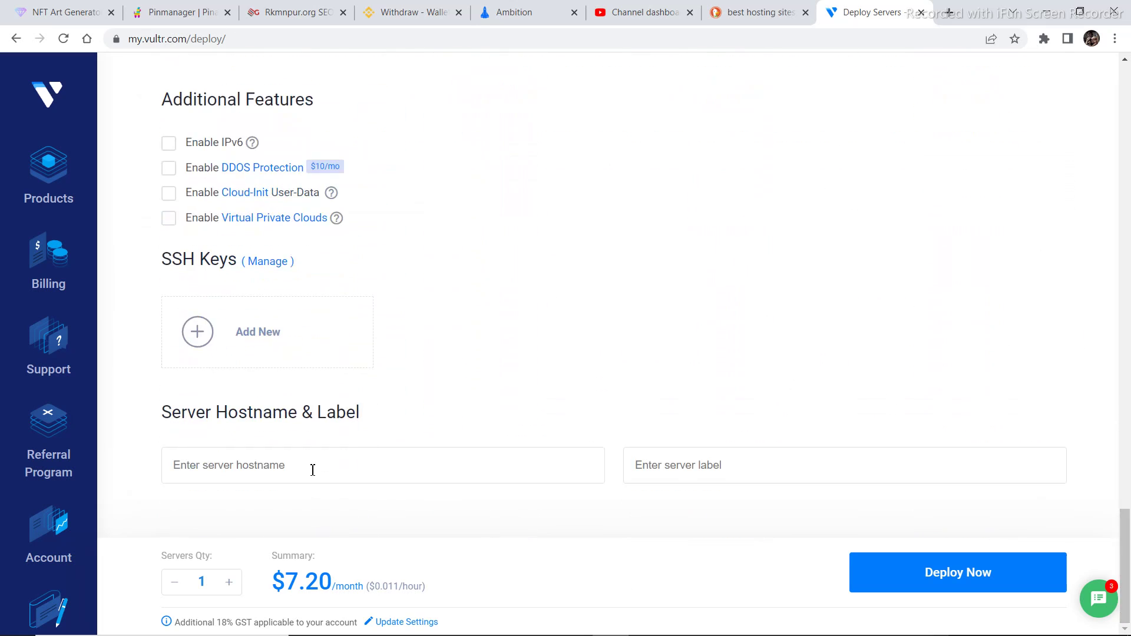
Search DuckDuckGo for godaddy in a new tab and open the godaddy.com homepage
left_click(950, 8)
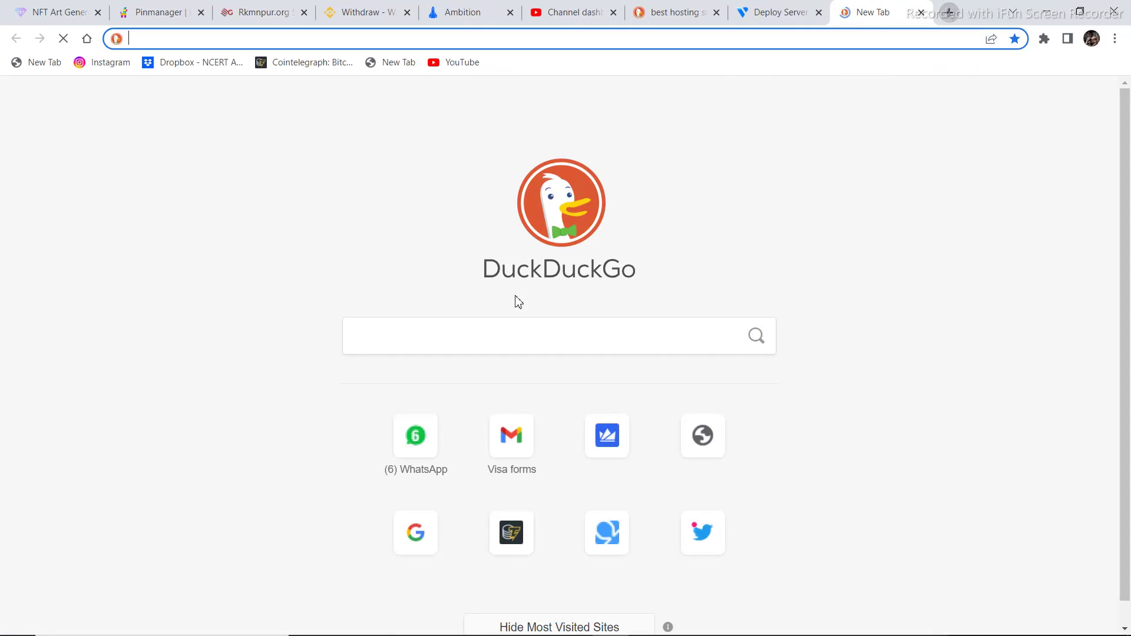
left_click(516, 348)
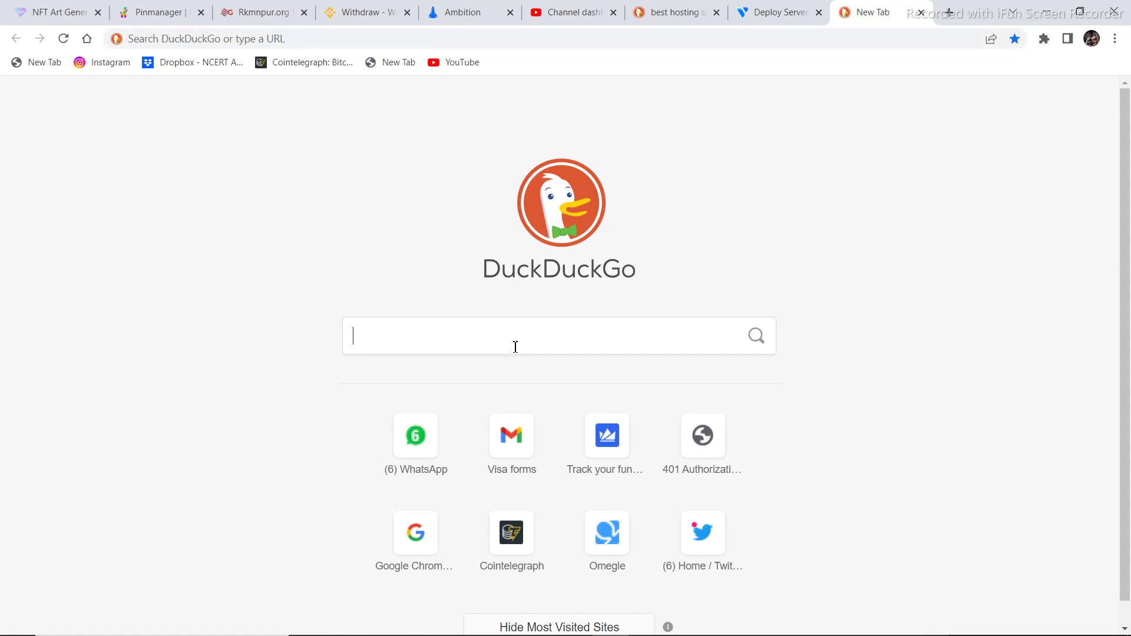
type("godaddy")
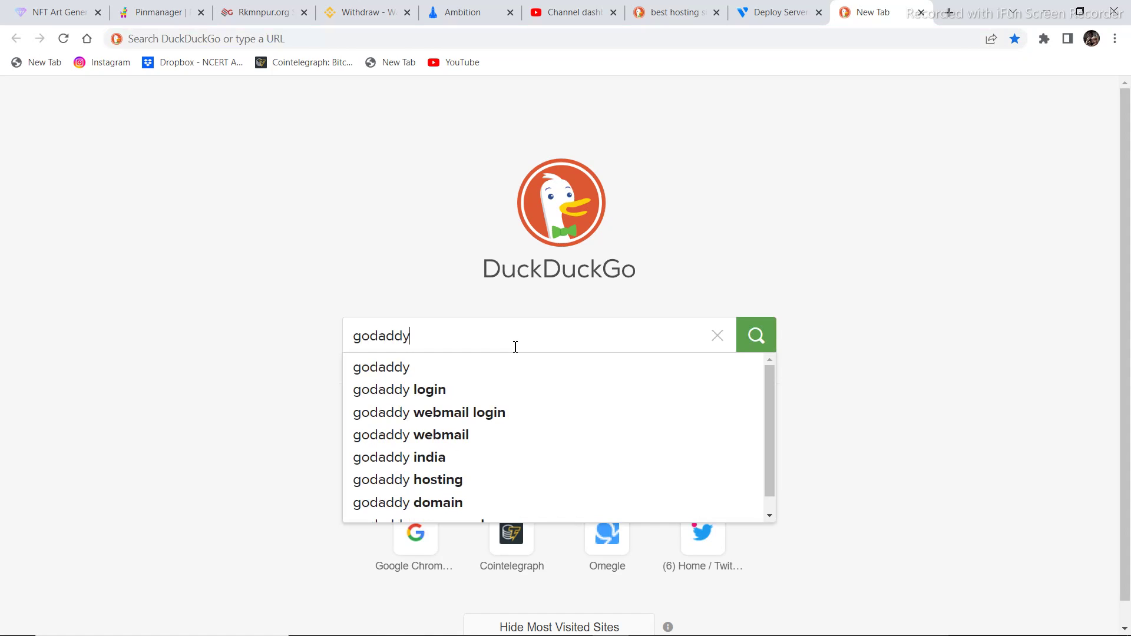
key("Return")
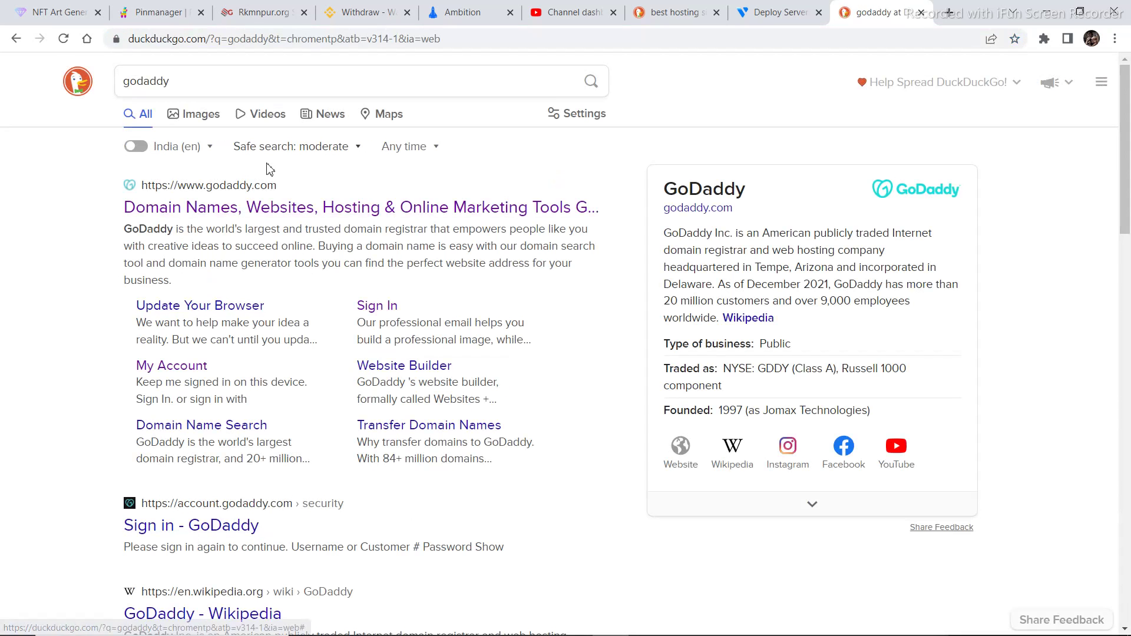
left_click(244, 209)
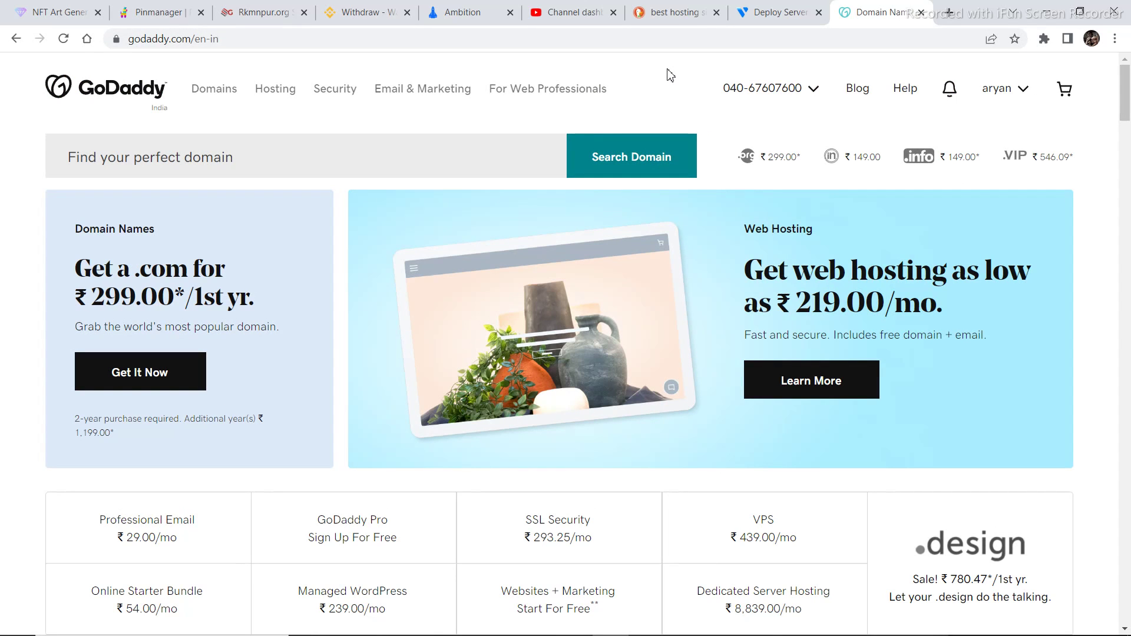
Back on Vultr, deploy the server with hostname tnrich.com and view it under Products
left_click(789, 12)
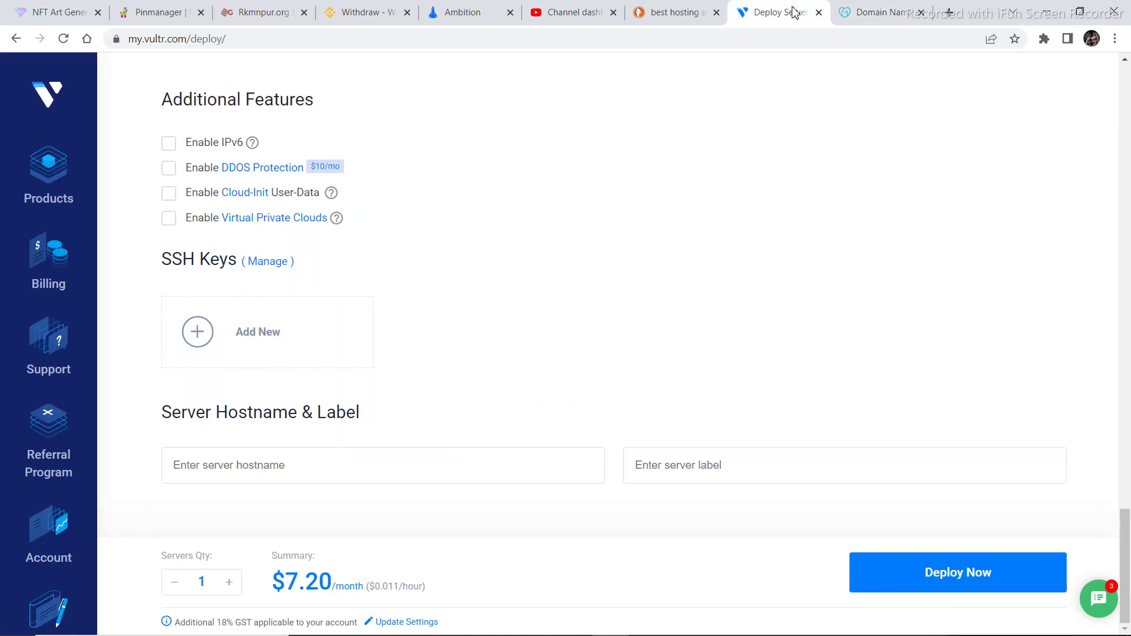
left_click(278, 479)
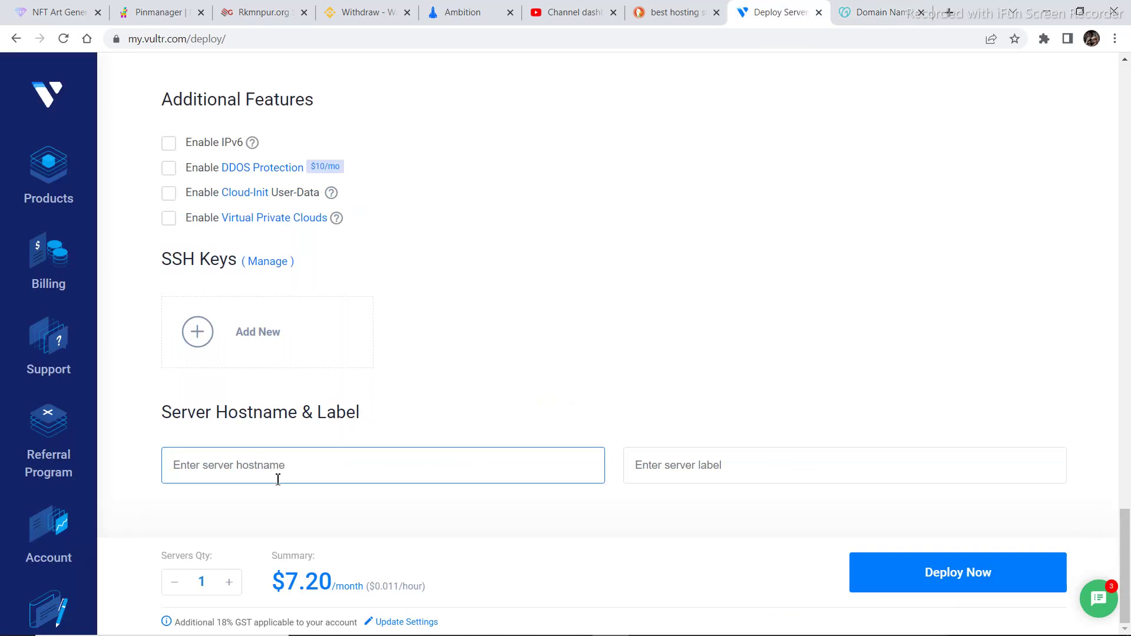
type("tnrich")
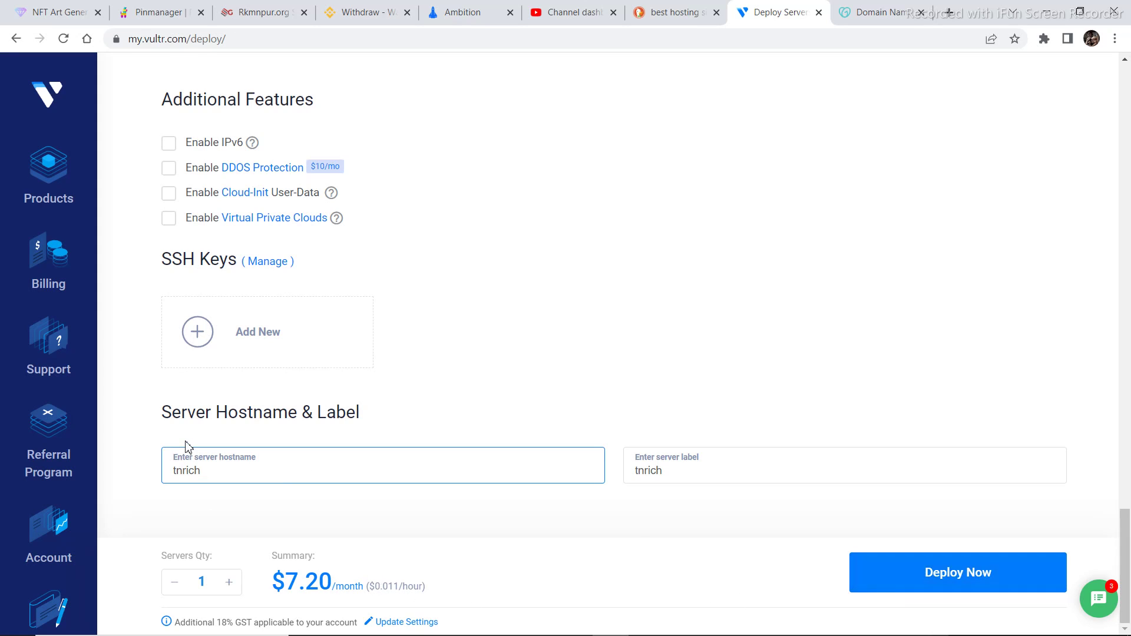
left_click(37, 183)
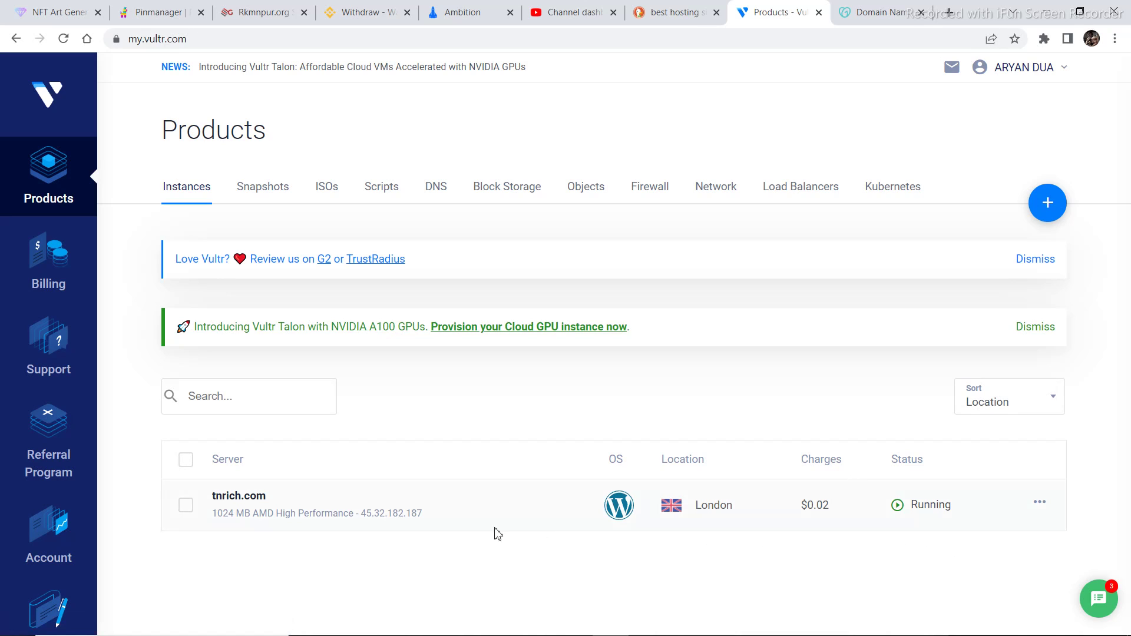
Open the tnrich.com server details and launch its wp-admin link at 45.32.182.187
left_click(1040, 504)
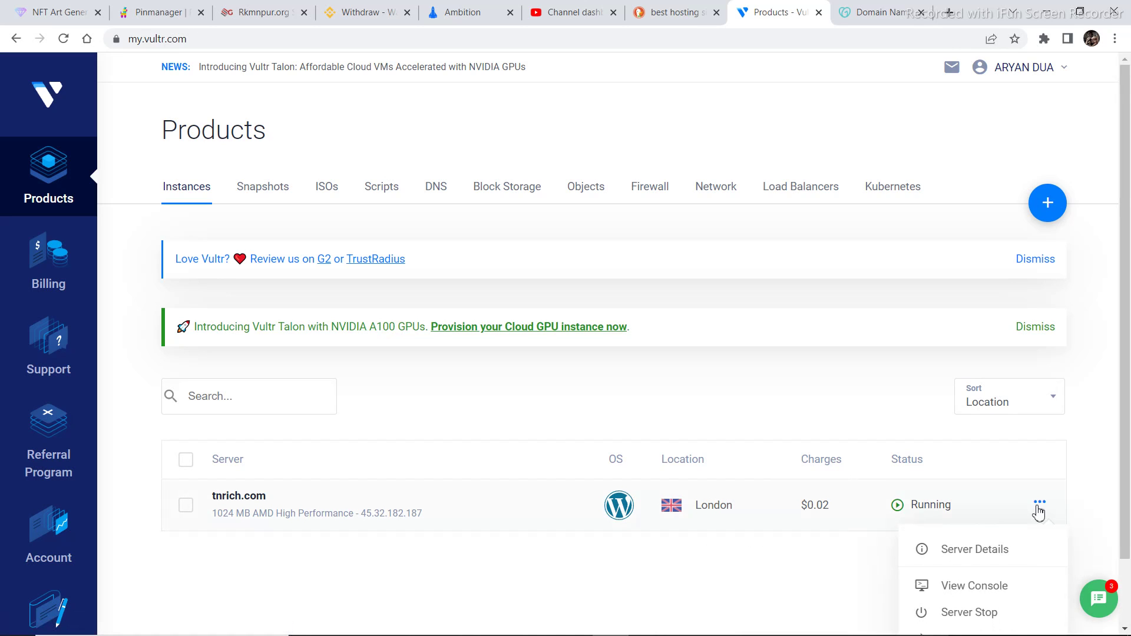
left_click(998, 555)
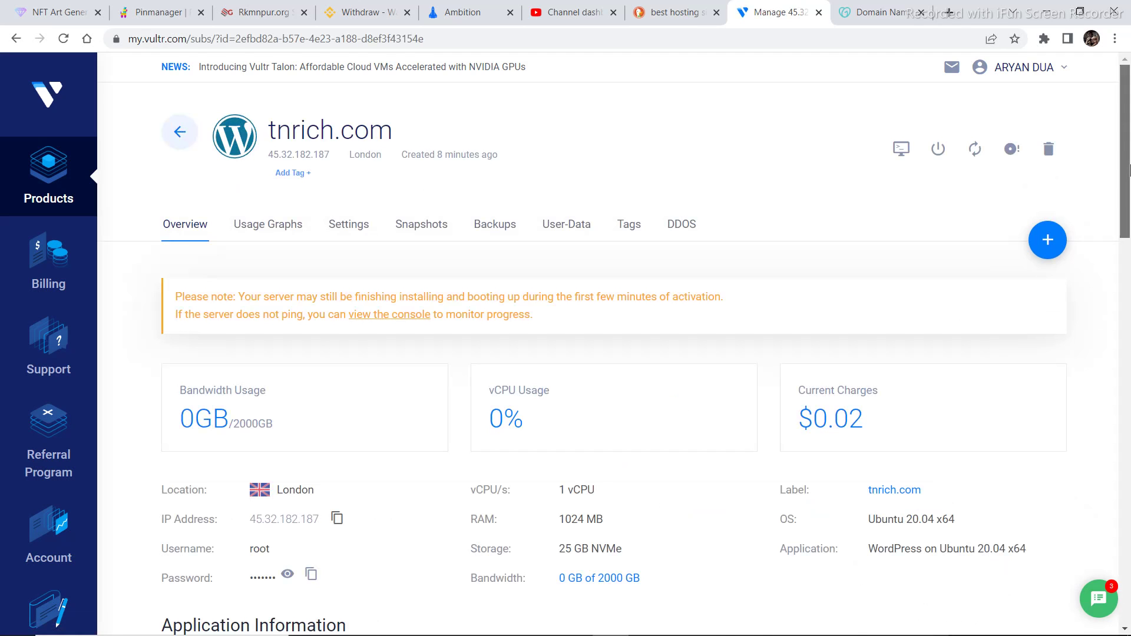
left_click_drag(1126, 174, 1128, 279)
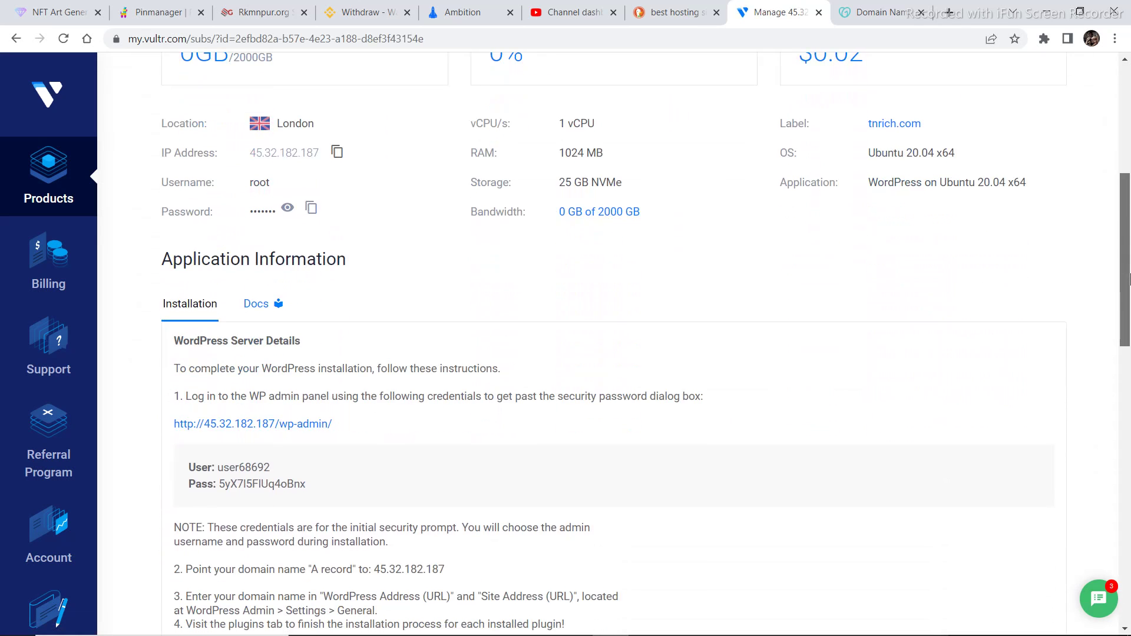
left_click(284, 433)
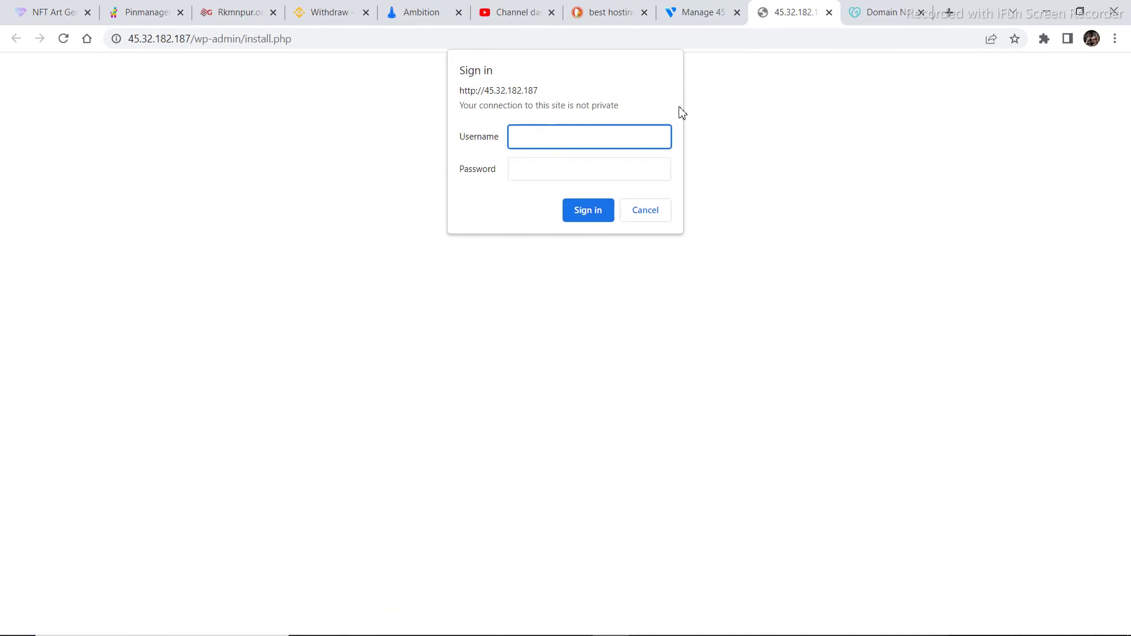
Copy the initial WordPress username from Vultr into the server's sign-in prompt
left_click(700, 15)
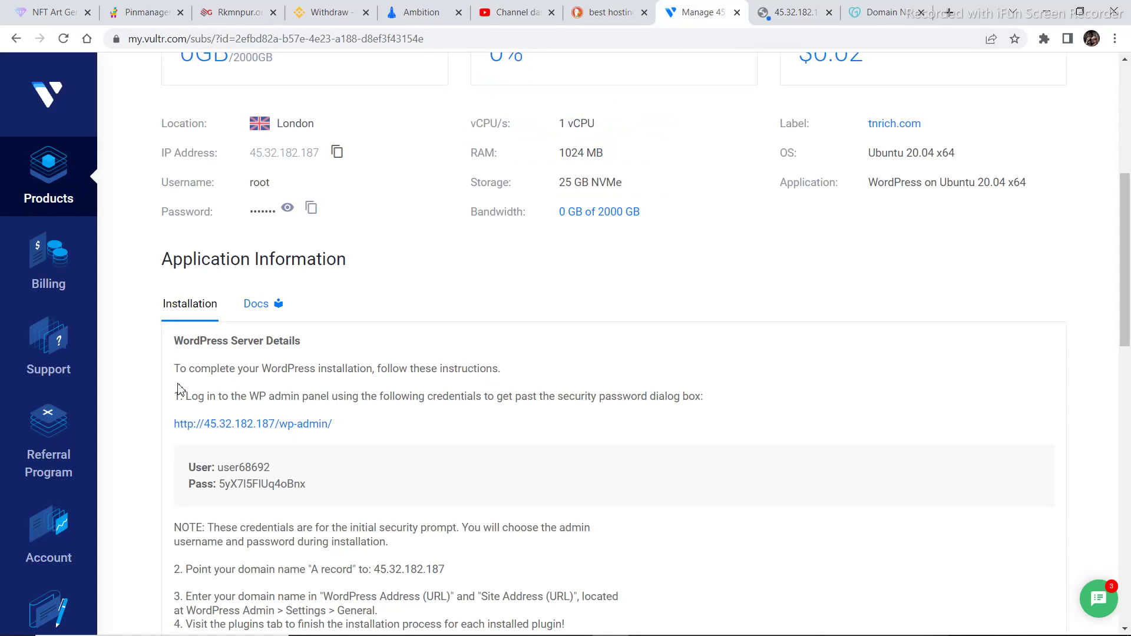
left_click_drag(219, 468, 278, 473)
key("ctrl+c")
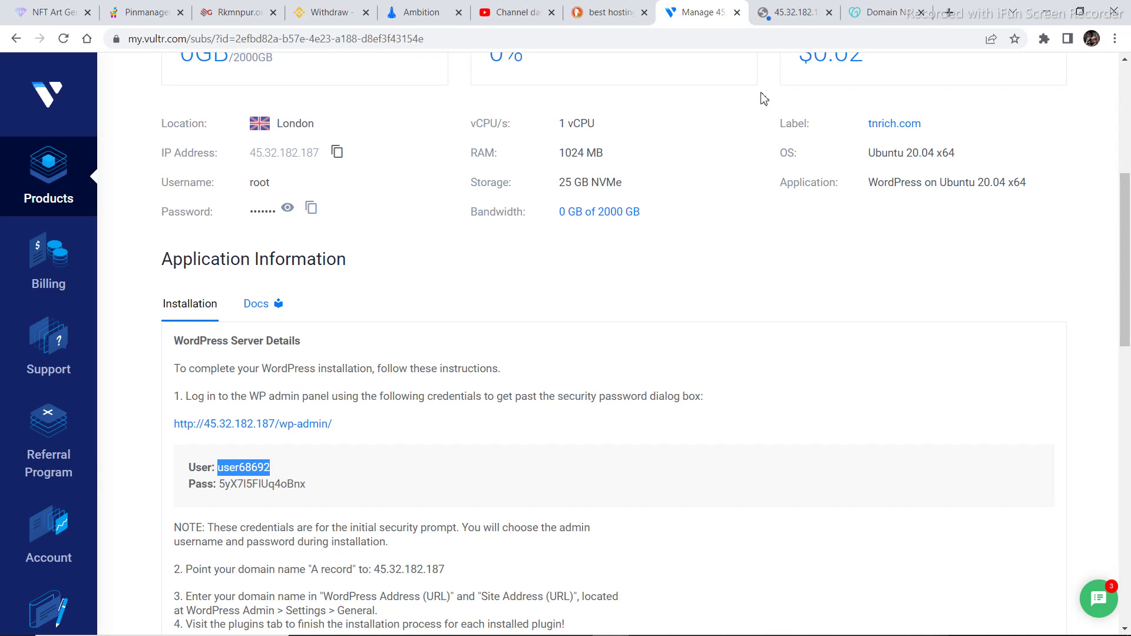
left_click(807, 21)
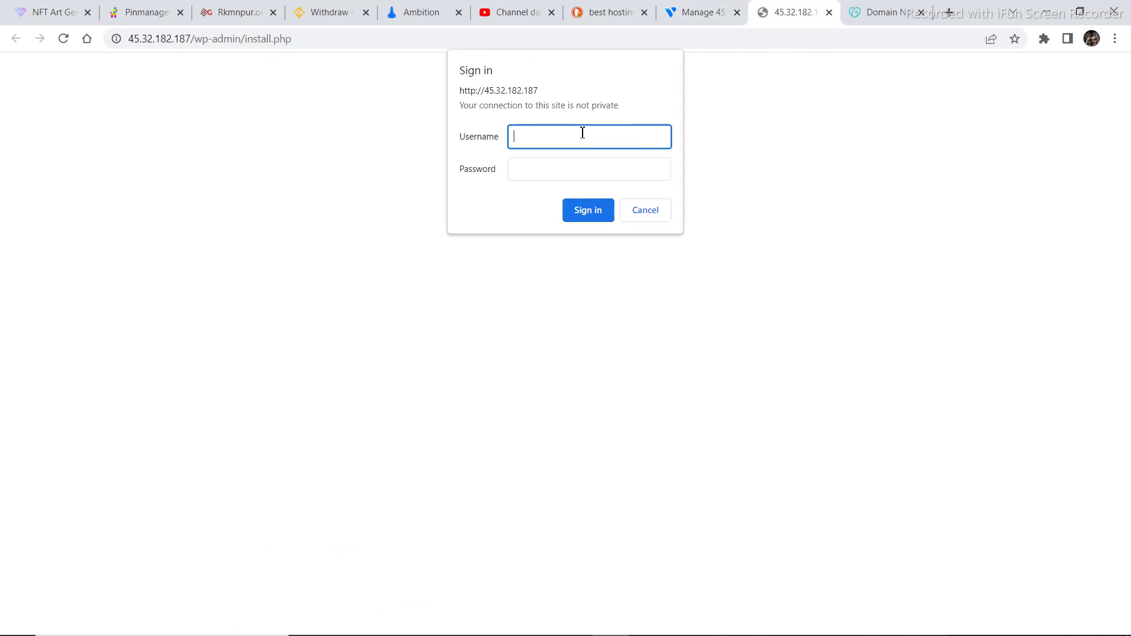
key("ctrl+v")
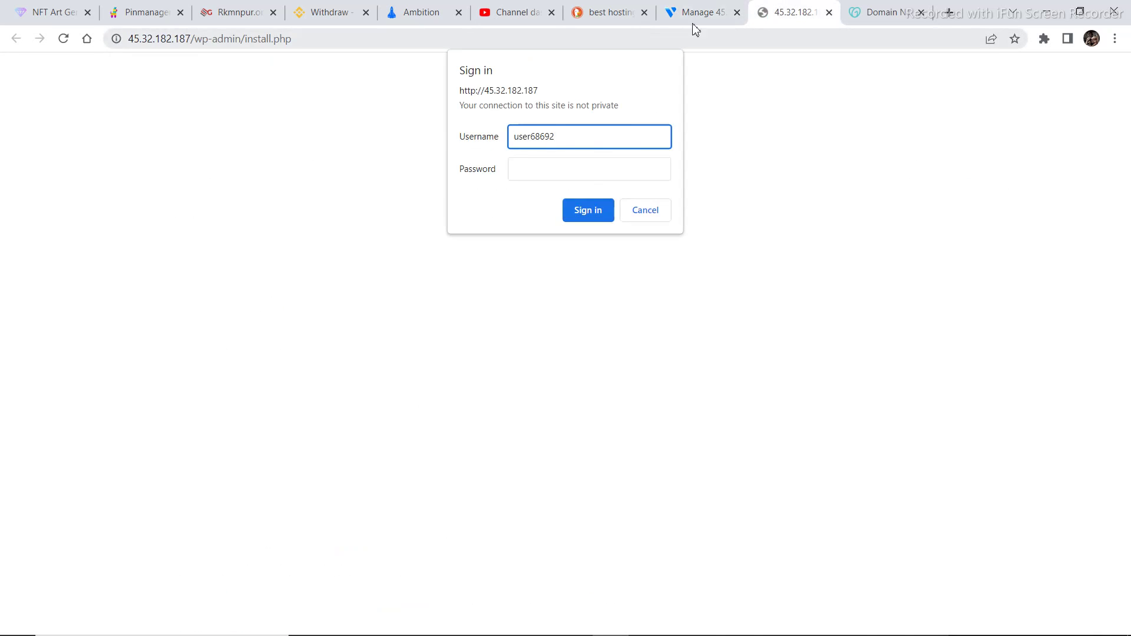
Copy the server password into the prompt's password field and sign in
left_click(694, 22)
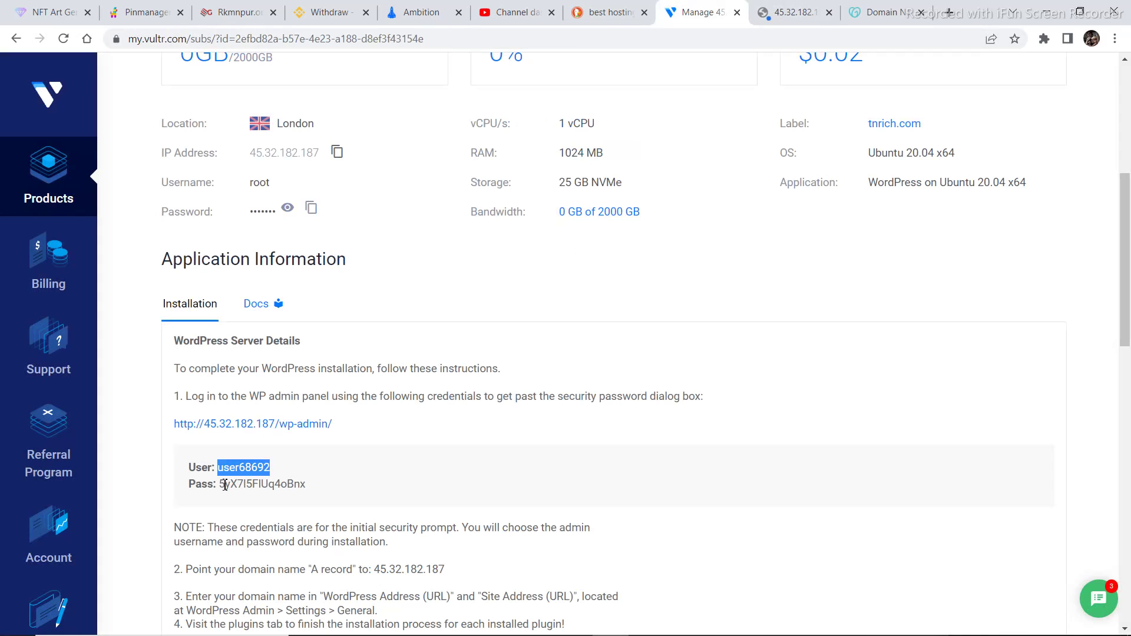
left_click_drag(220, 485, 340, 497)
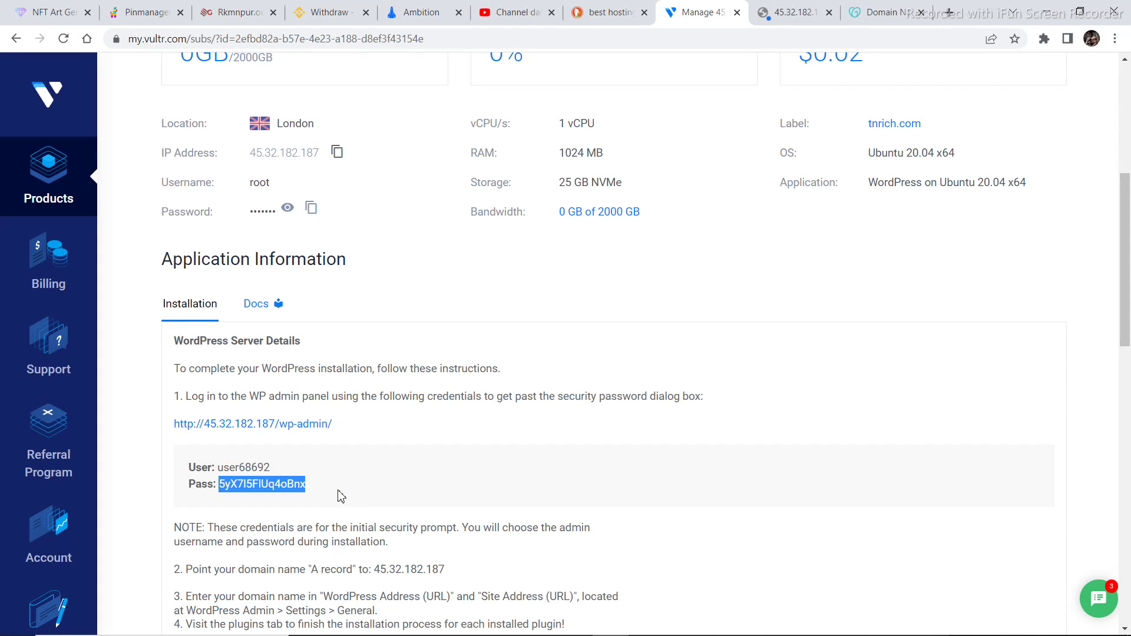
left_click(794, 12)
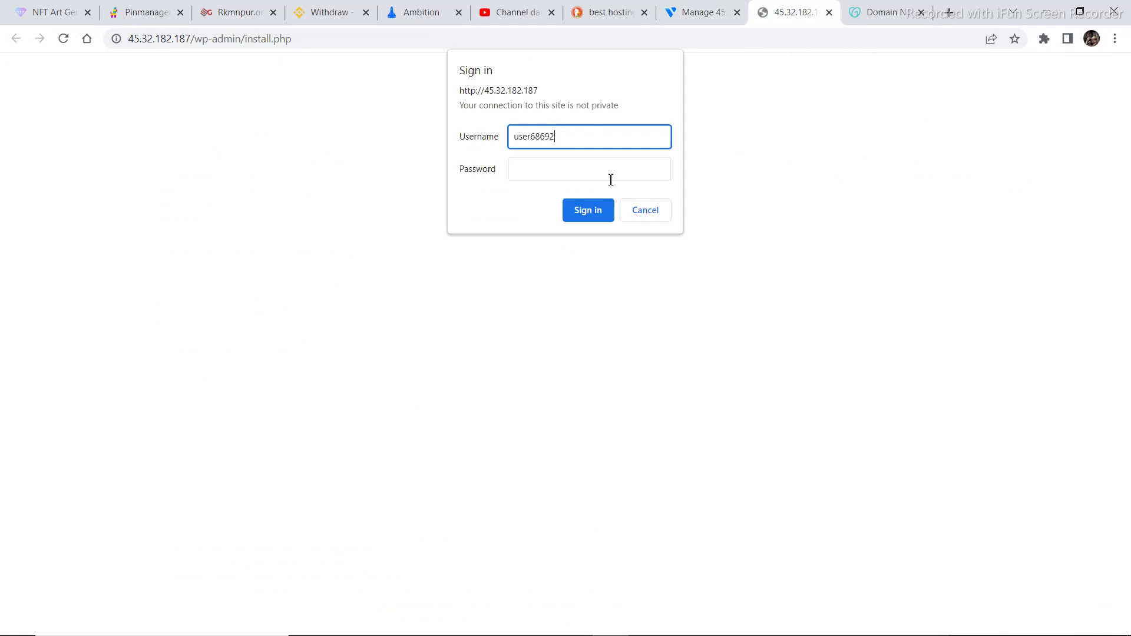
left_click(575, 173)
key("ctrl+v")
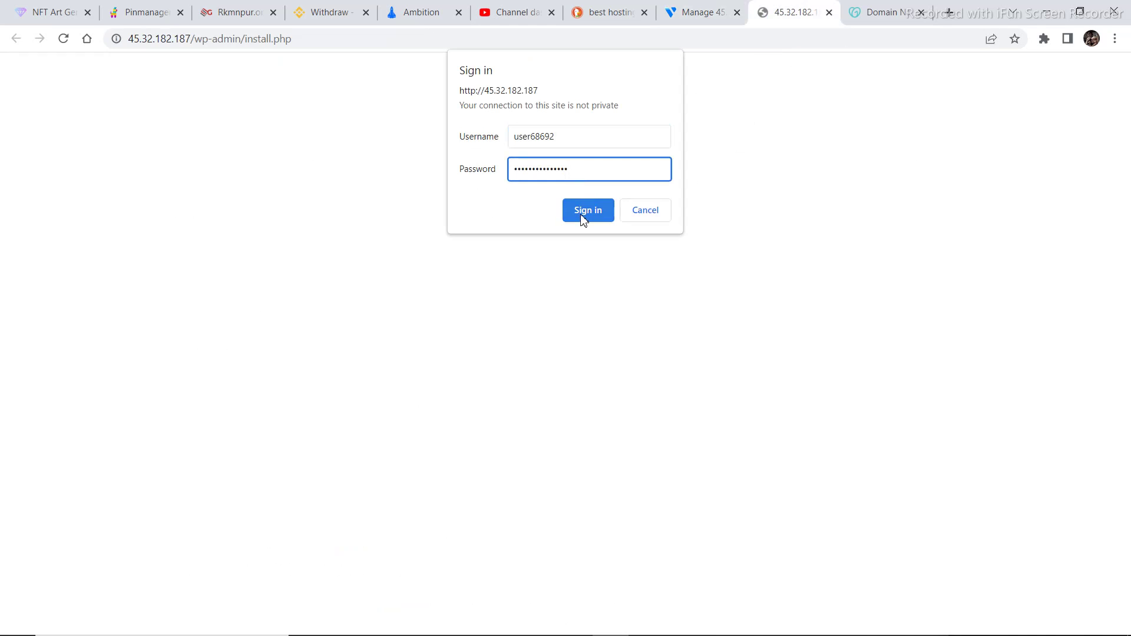
left_click(585, 216)
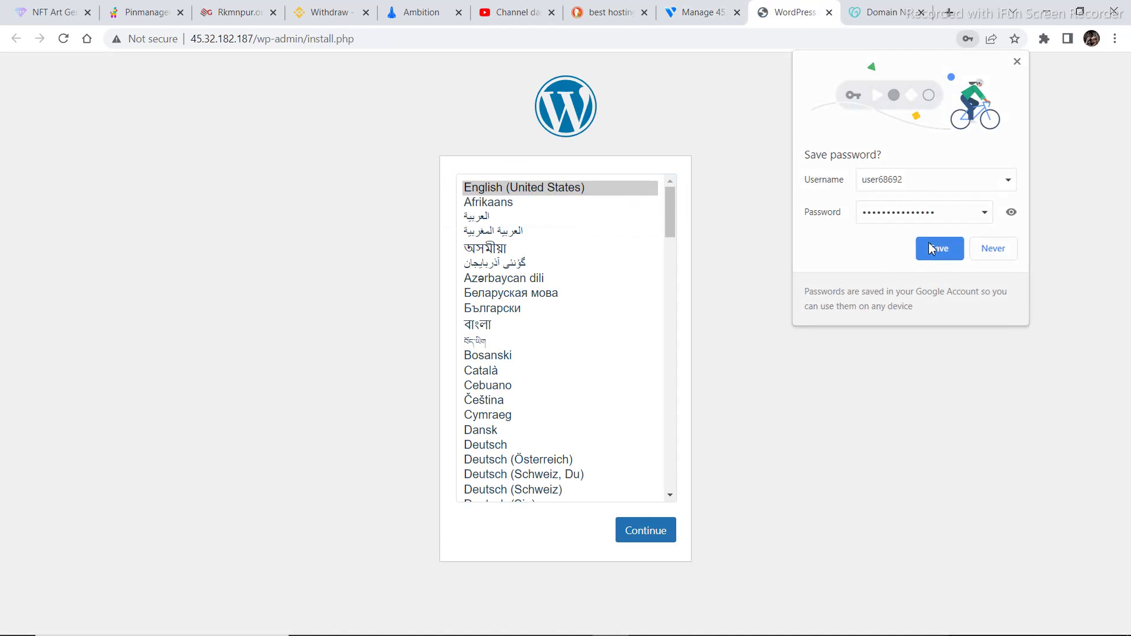
Save the server login, keep English, and enter site title tnrich and username admin
left_click(932, 248)
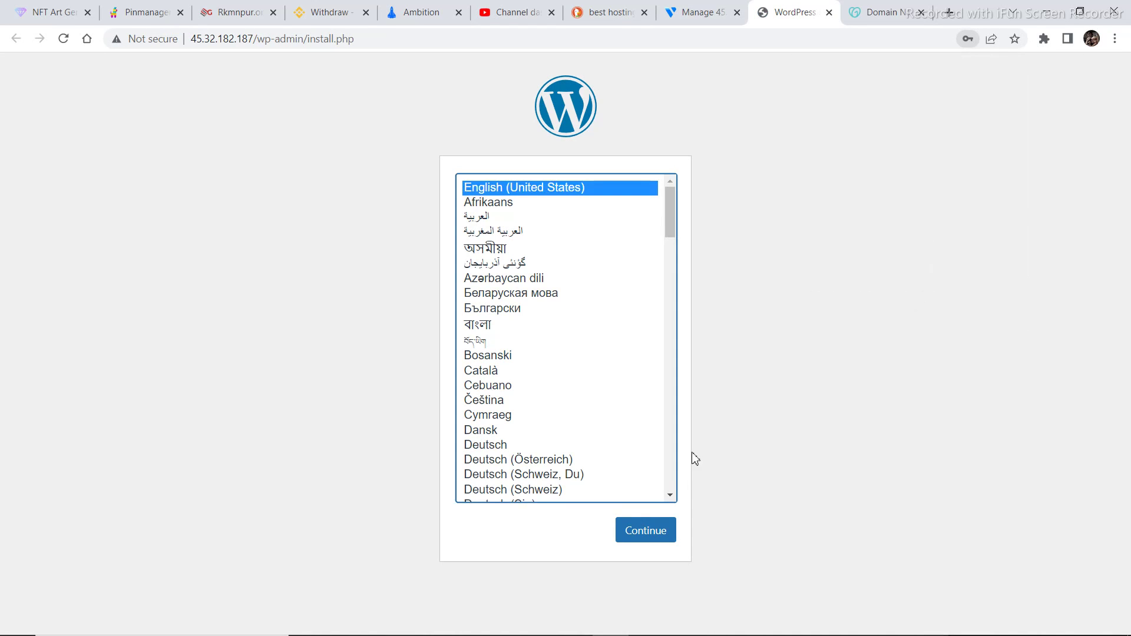
left_click(647, 538)
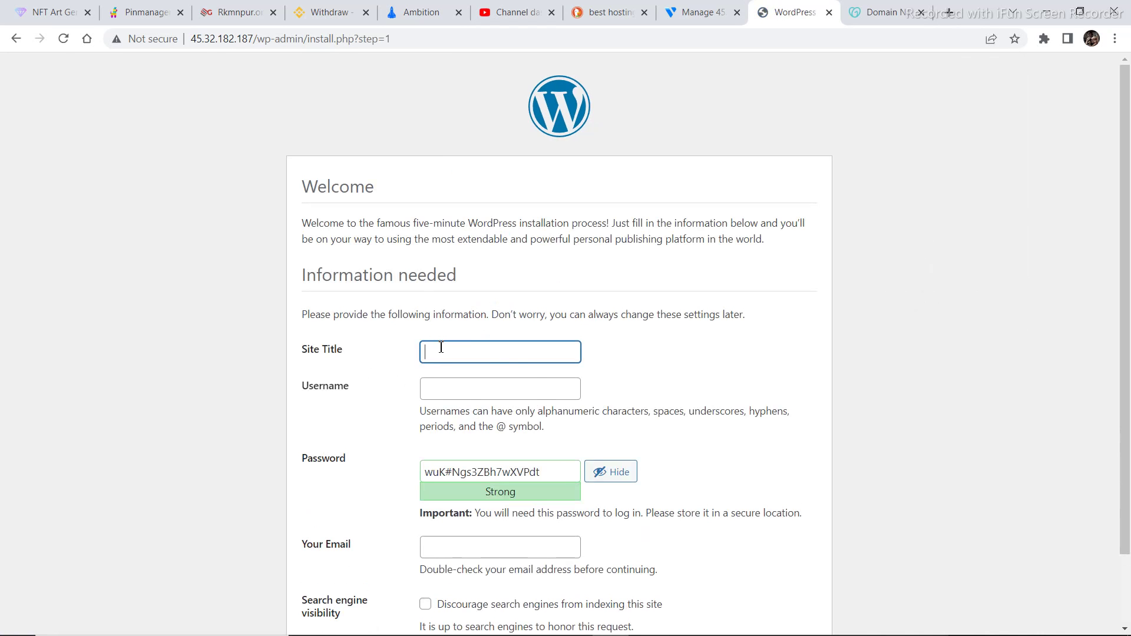
type("tnrich")
left_click(448, 386)
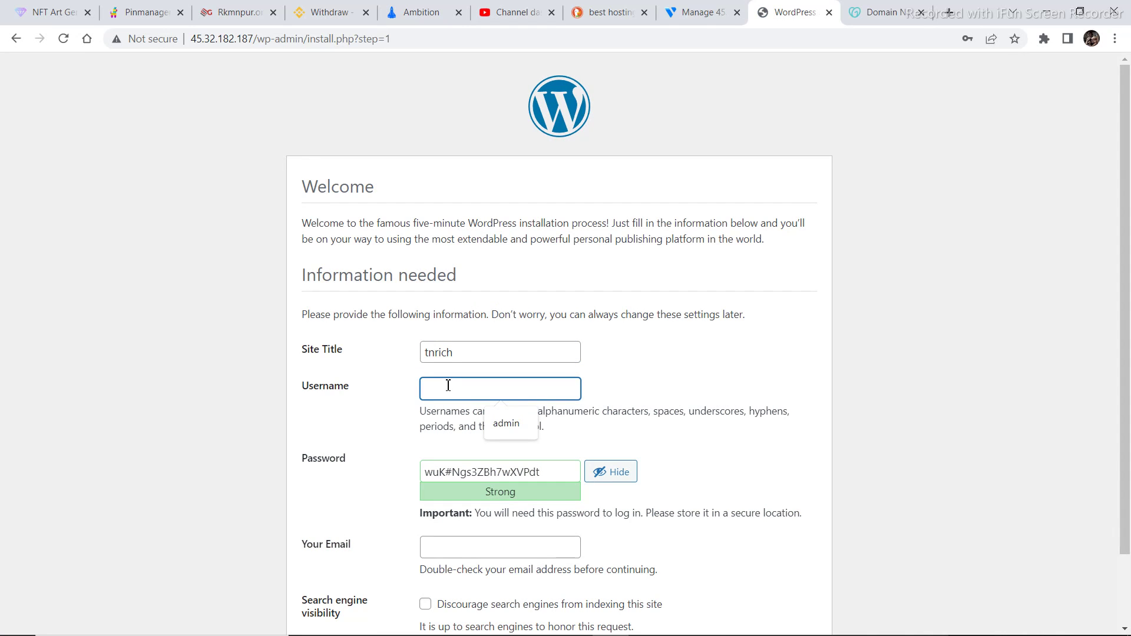
left_click(498, 424)
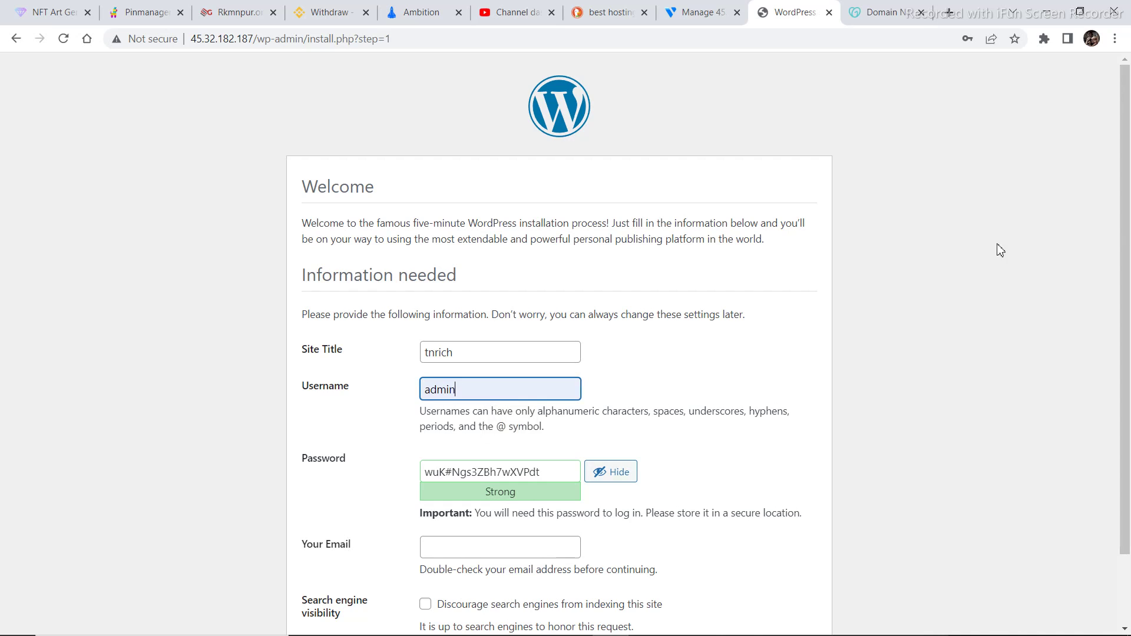
Enter the owner's e-mail address and run the WordPress installation
scroll(1130, 290, "down", 2)
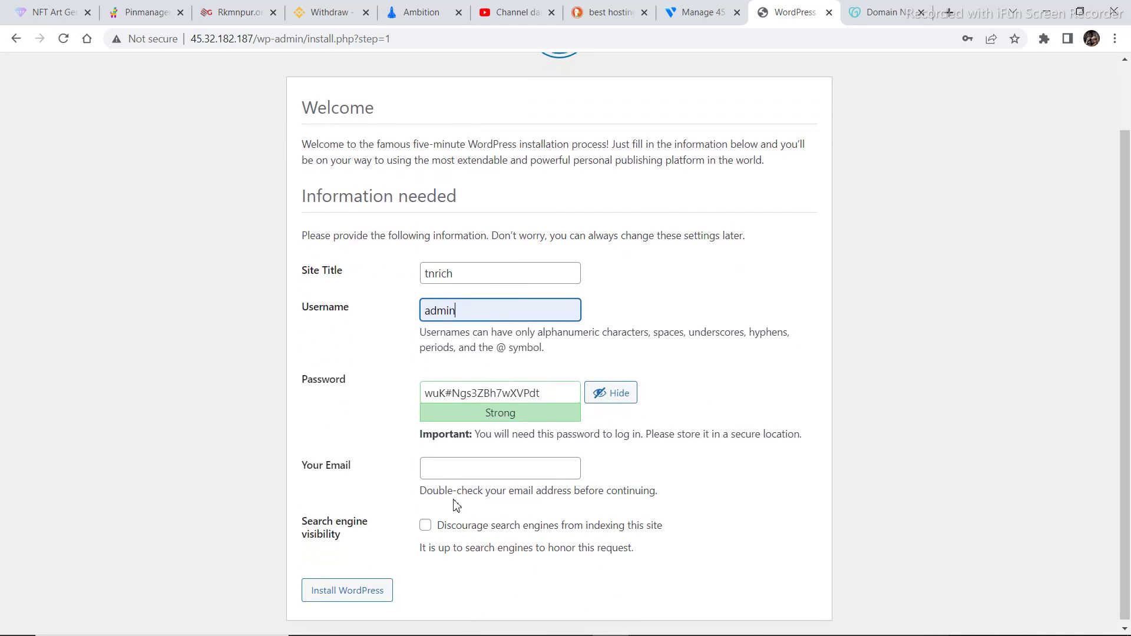
left_click(474, 473)
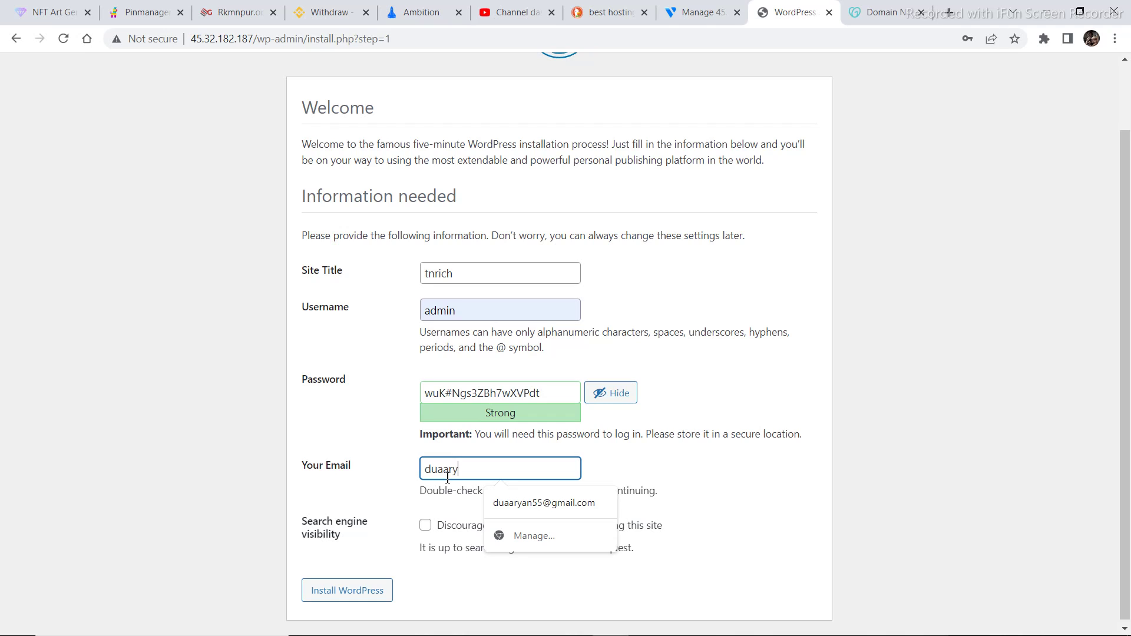
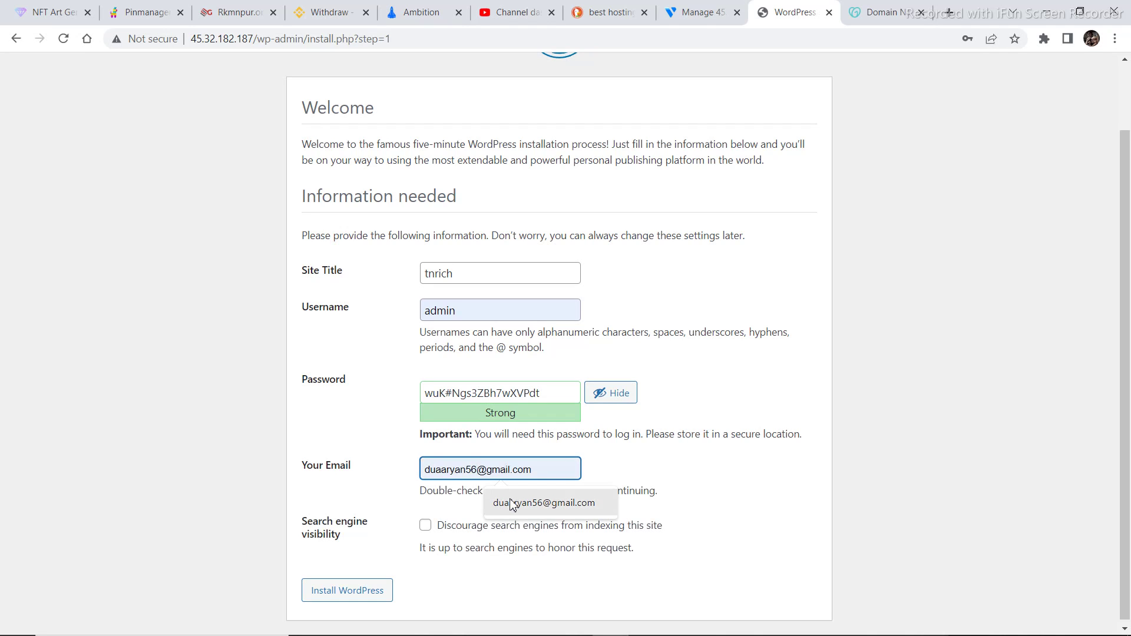
left_click(511, 503)
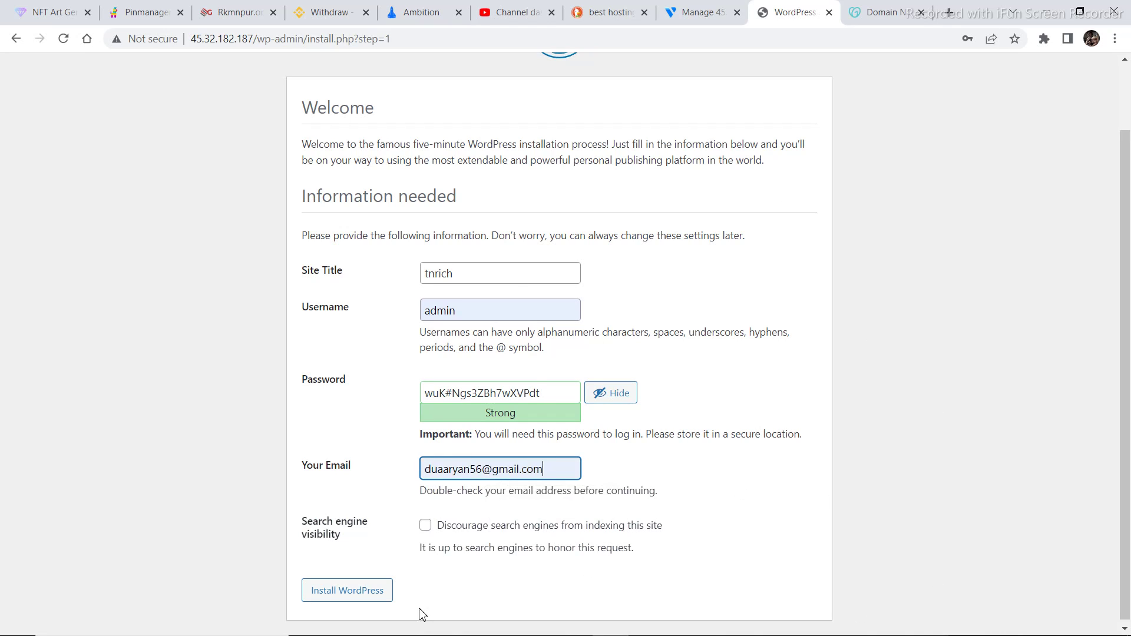
left_click(345, 596)
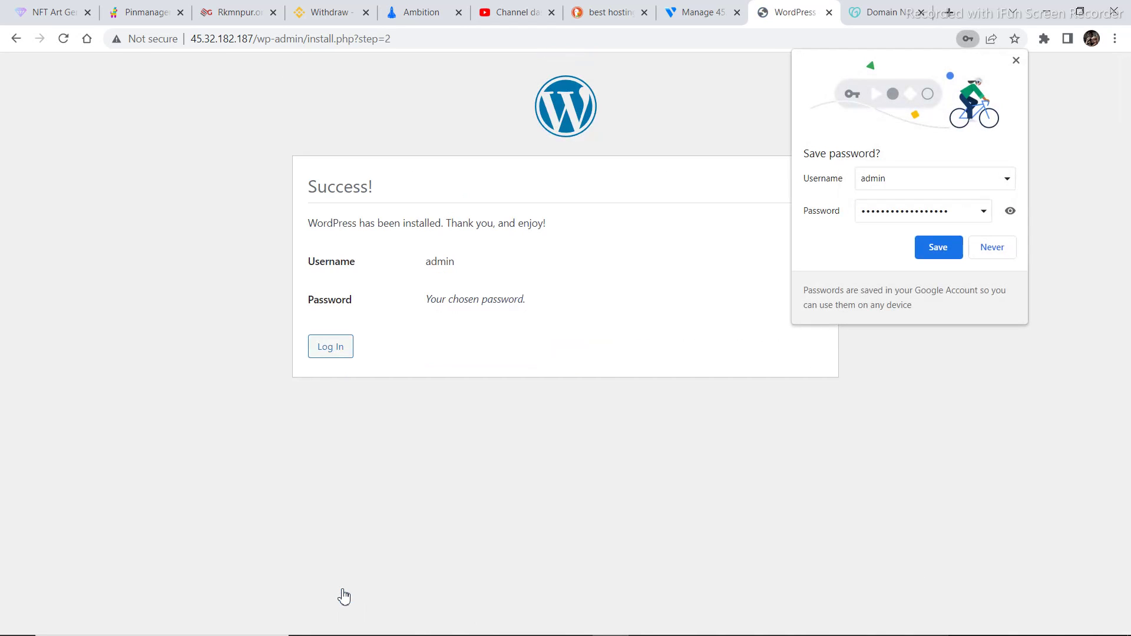
Save the admin login, then log in as admin with Remember Me ticked
left_click(939, 248)
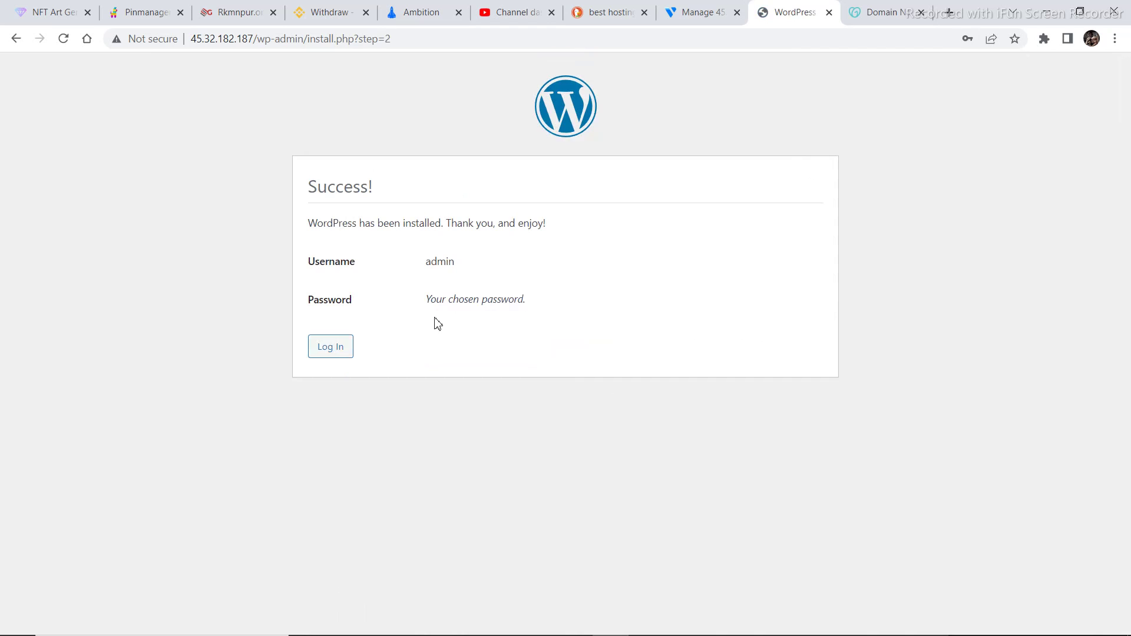
left_click(331, 354)
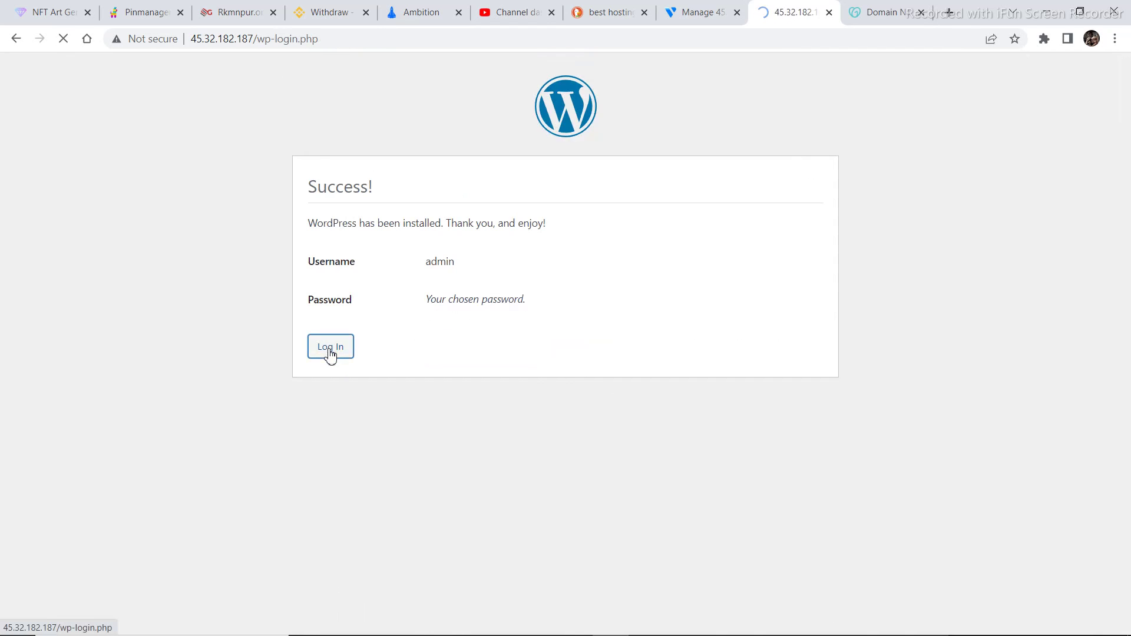
left_click(559, 278)
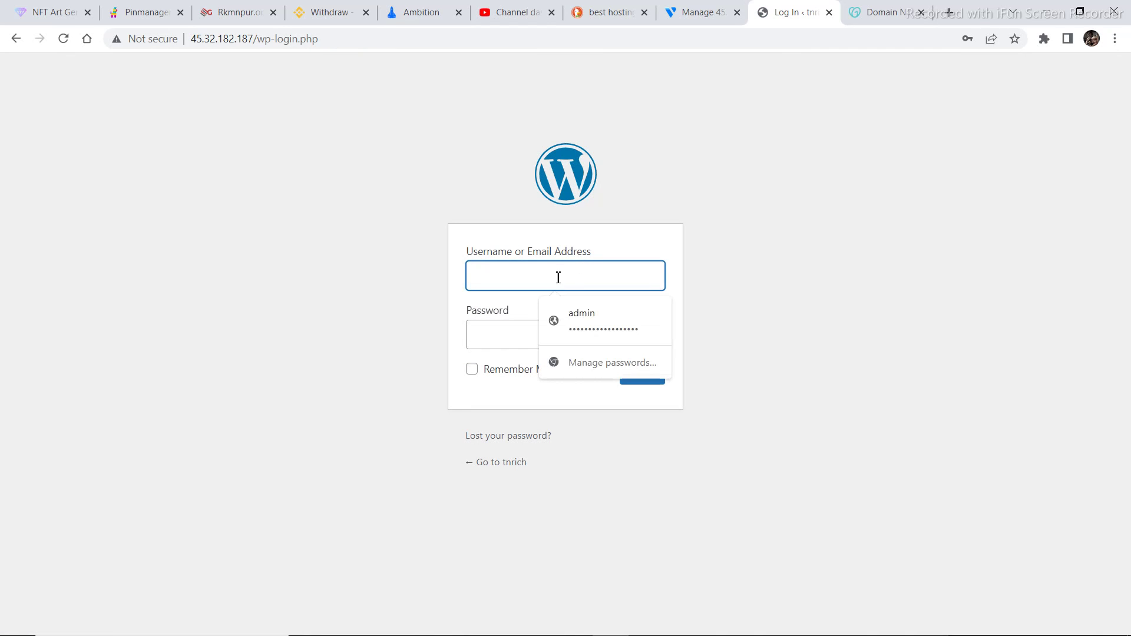
left_click(590, 321)
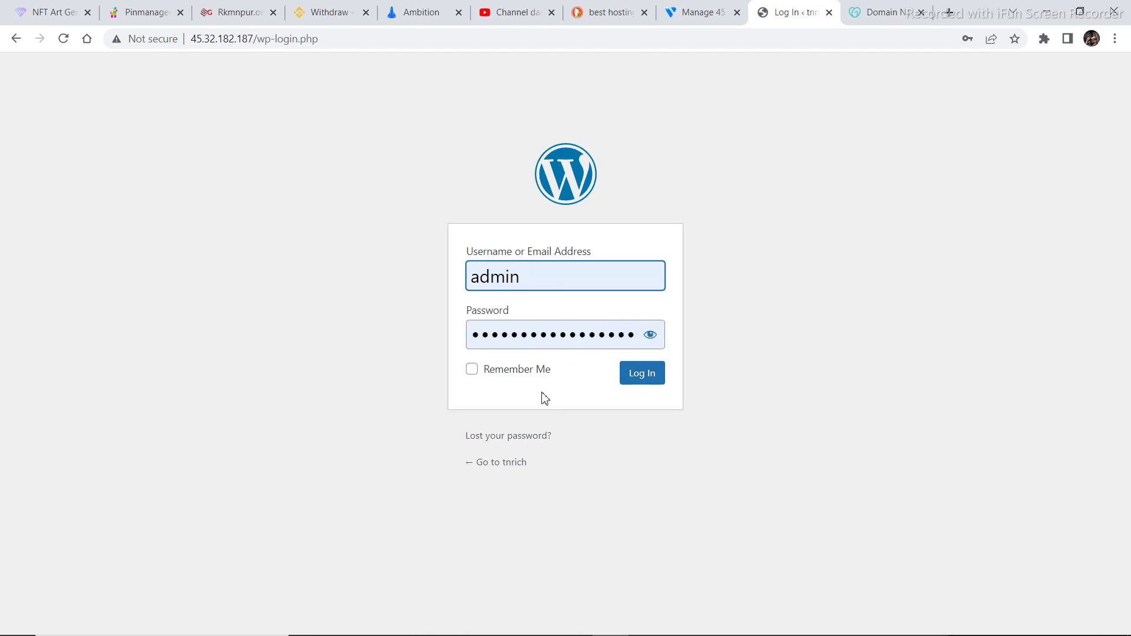
left_click(472, 369)
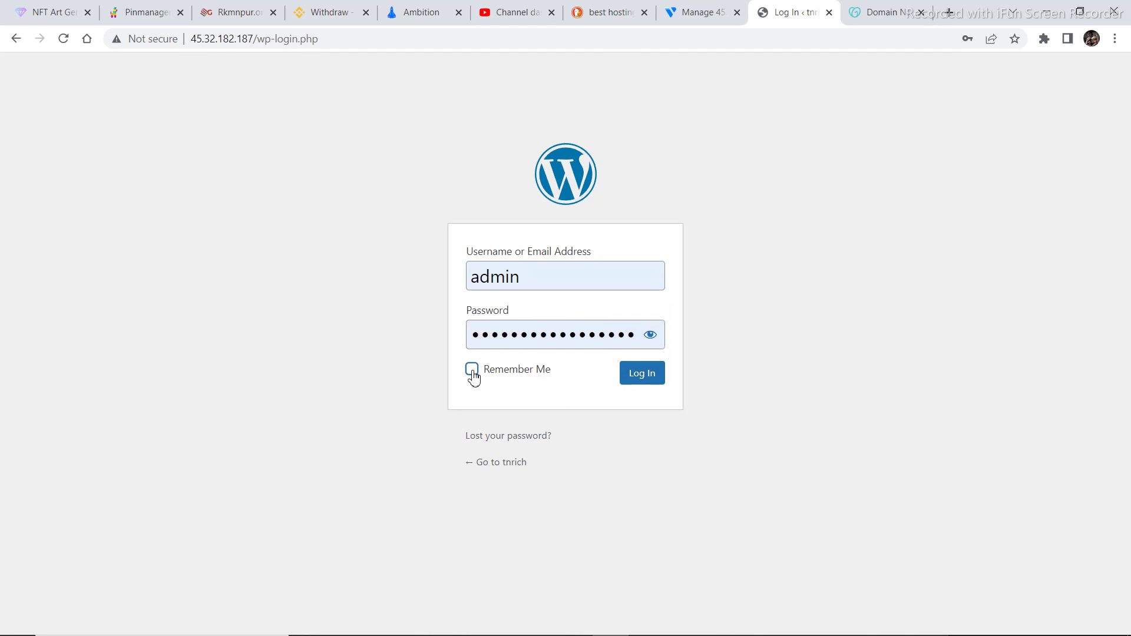
left_click(652, 389)
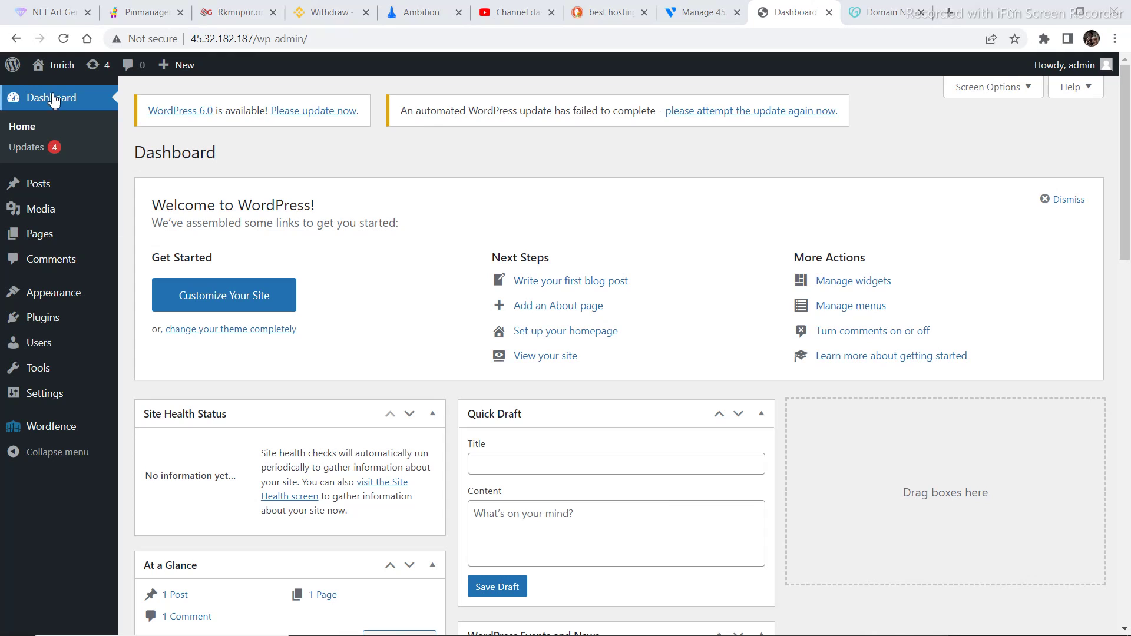
left_click(64, 66)
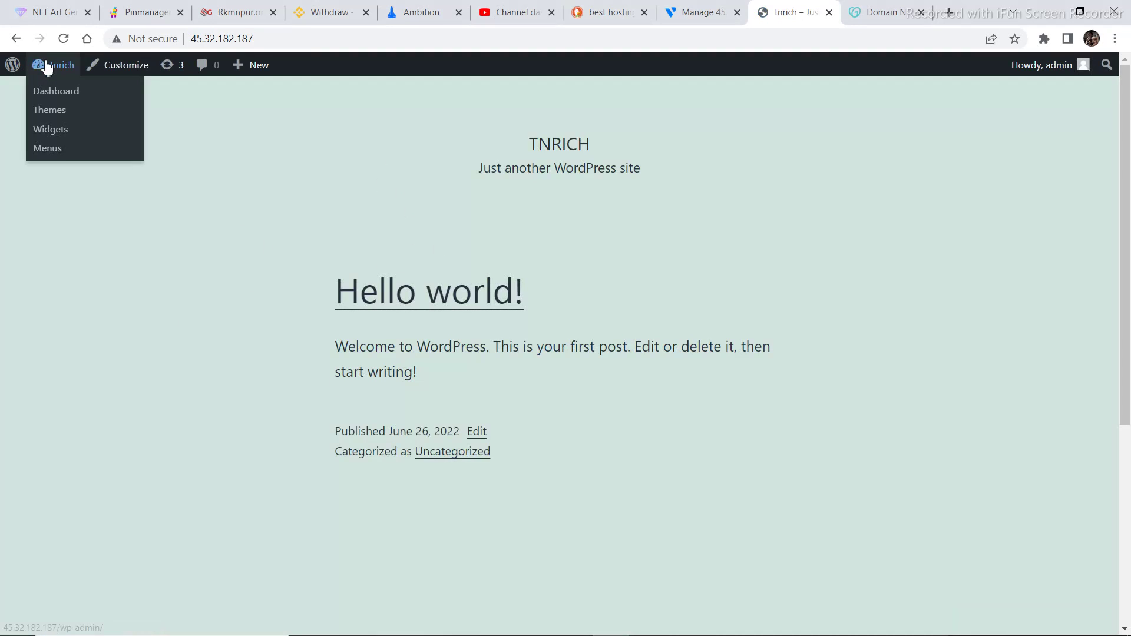
left_click(18, 39)
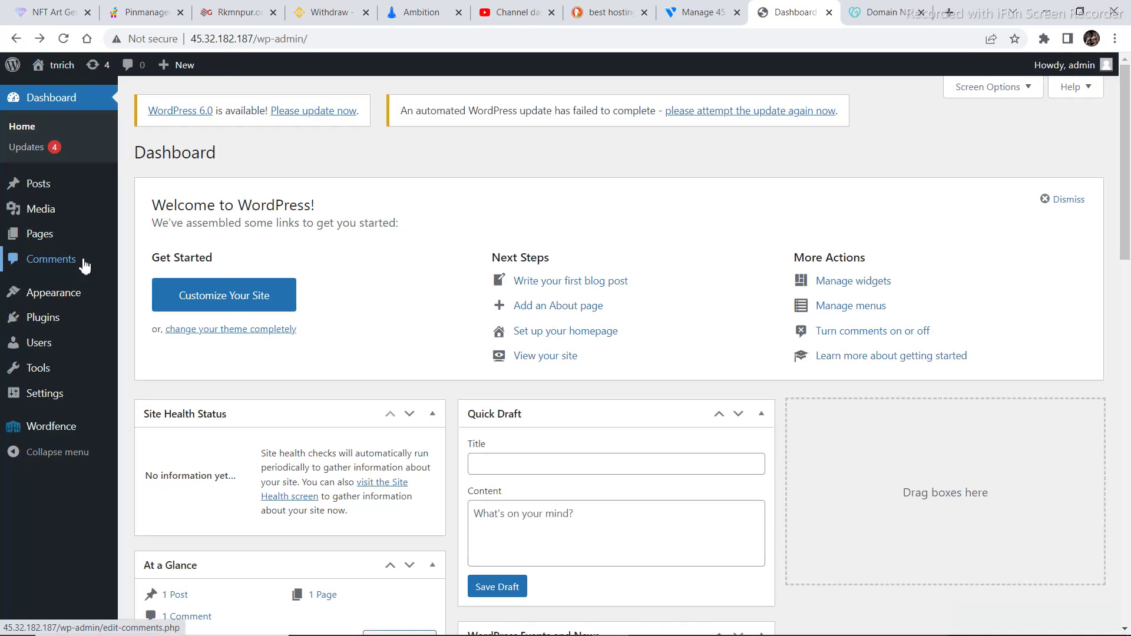
left_click(56, 323)
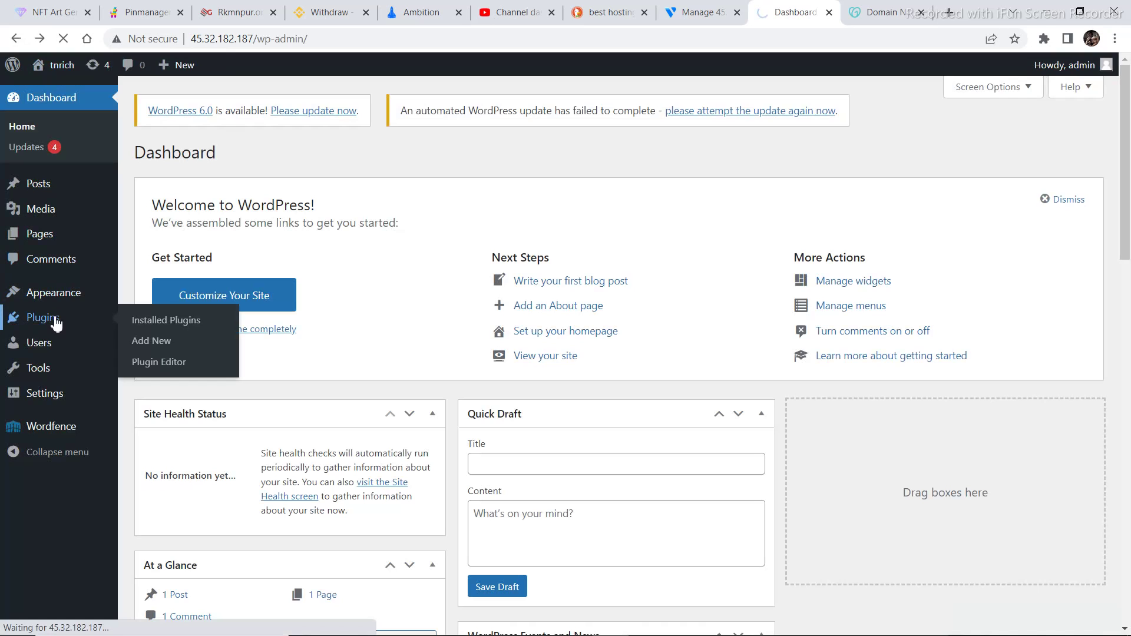
left_click(157, 323)
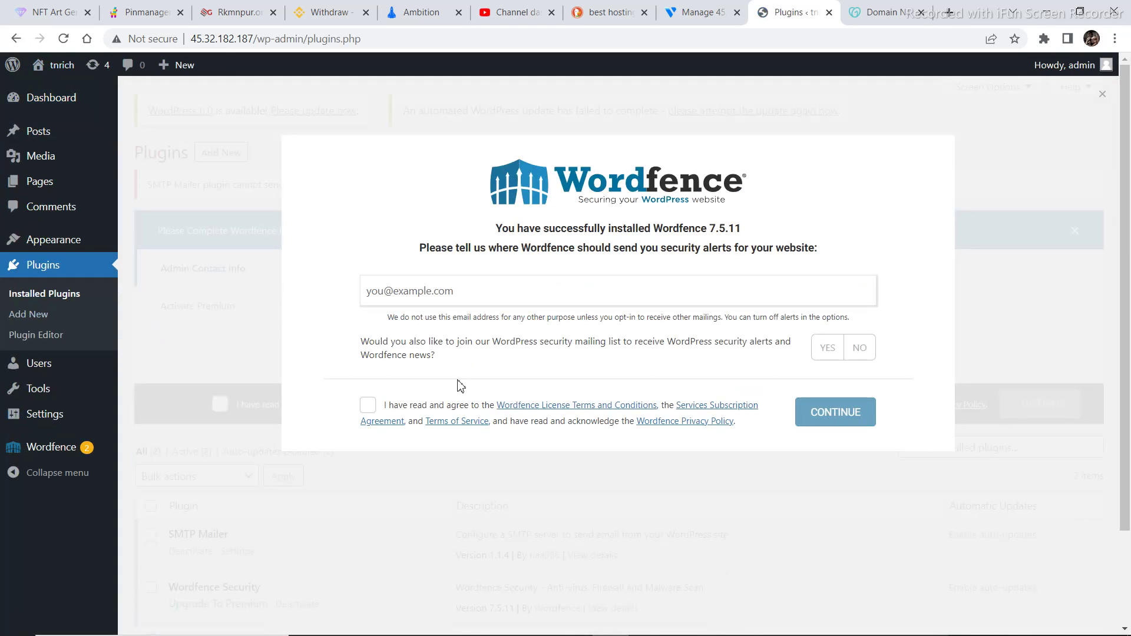
left_click(367, 405)
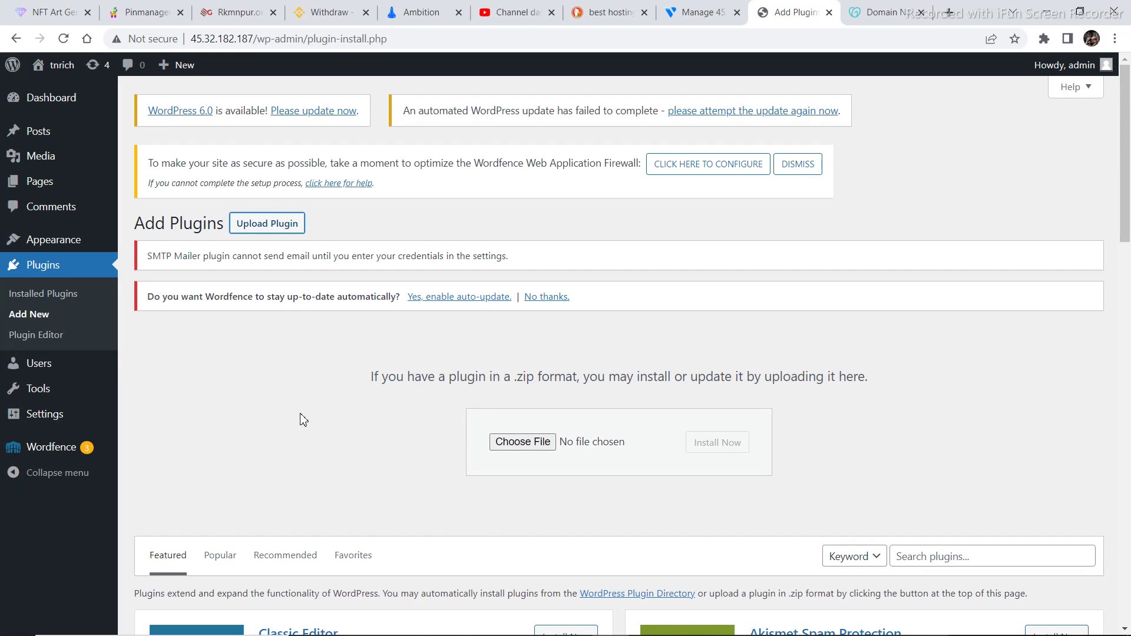
mouse_move(56, 245)
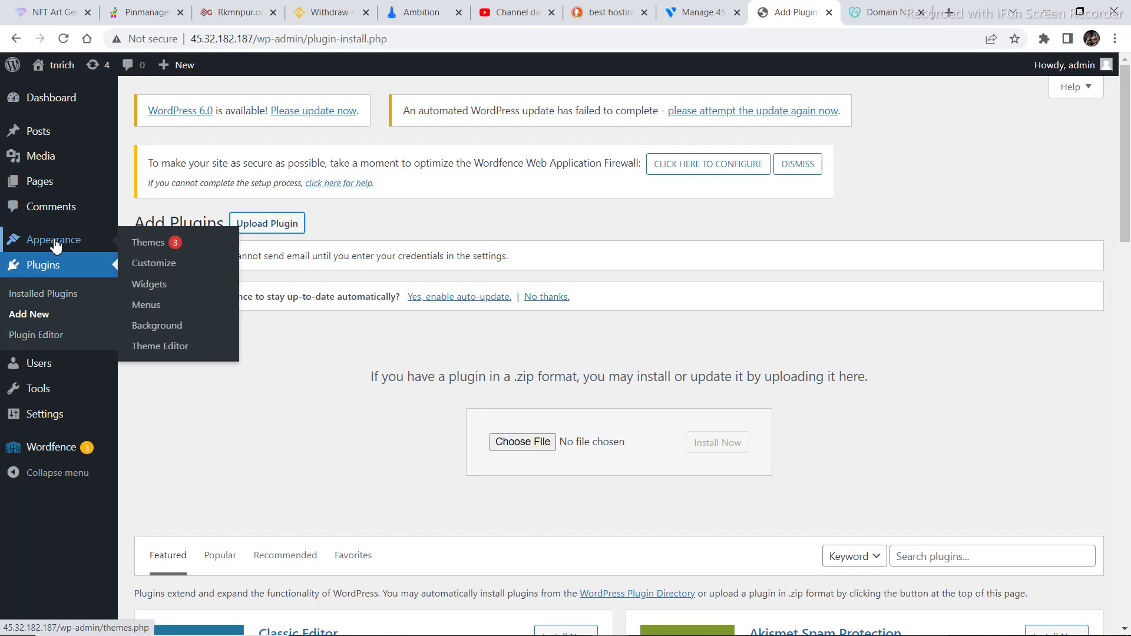
Activate the Twenty Twenty theme and view the site's front page in it
left_click(150, 251)
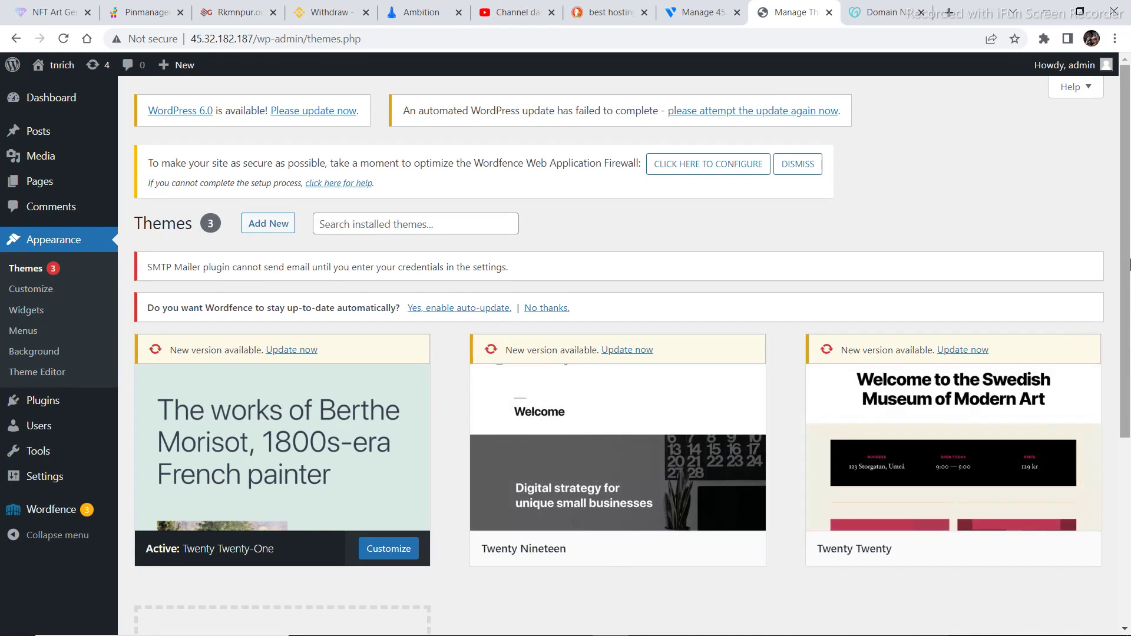
scroll(1130, 399, "down", 3)
left_click_drag(1130, 399, 1126, 340)
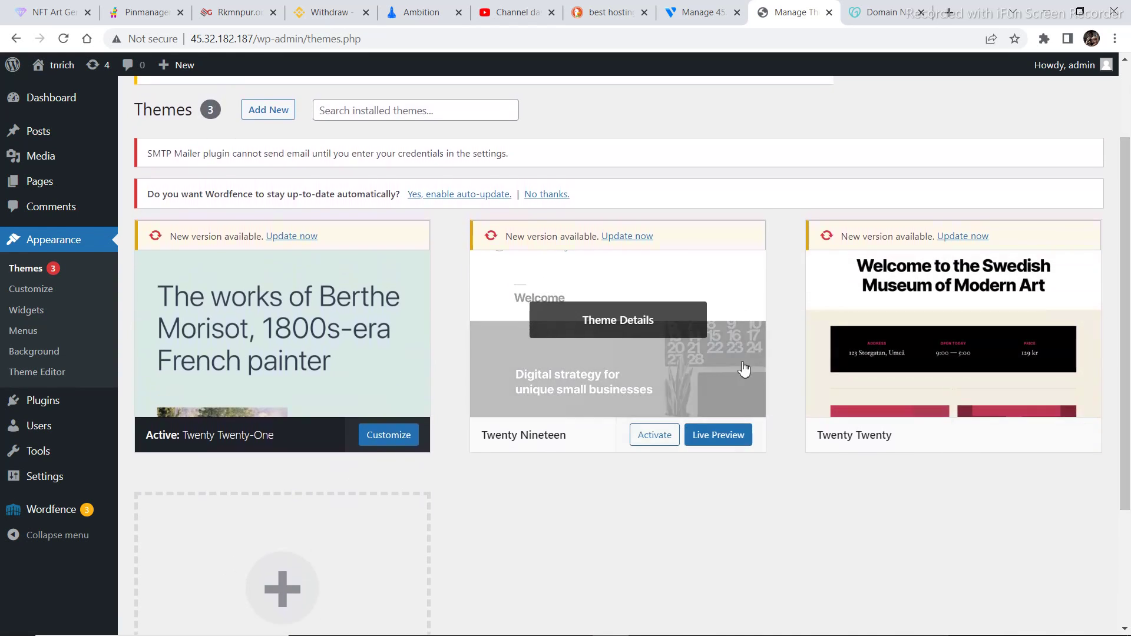
mouse_move(861, 318)
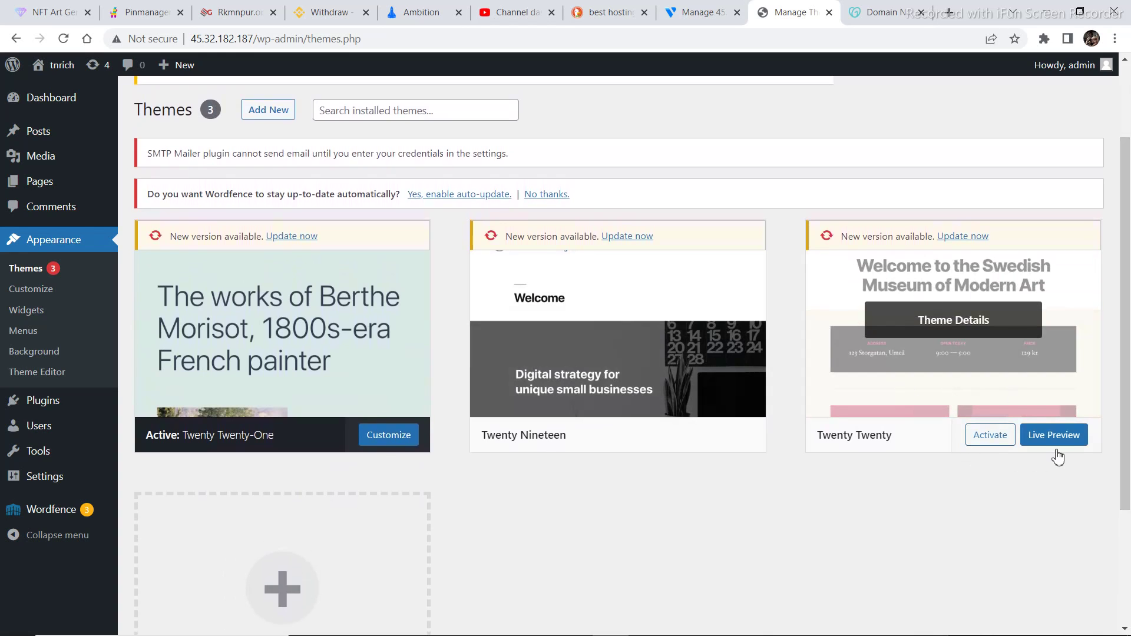
left_click(1008, 440)
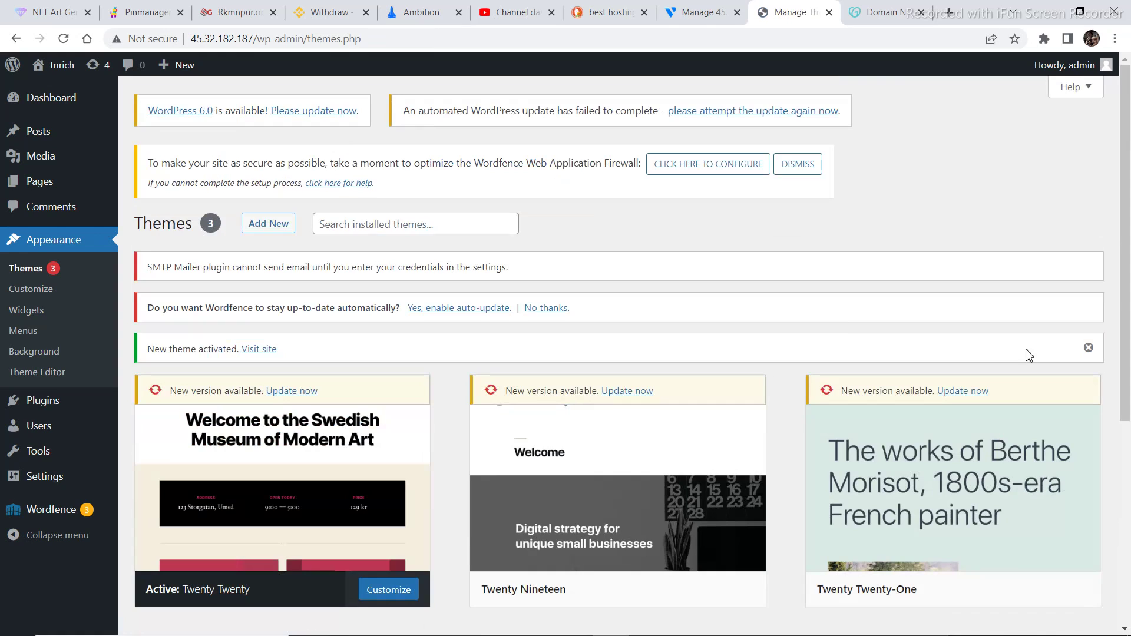
mouse_move(56, 66)
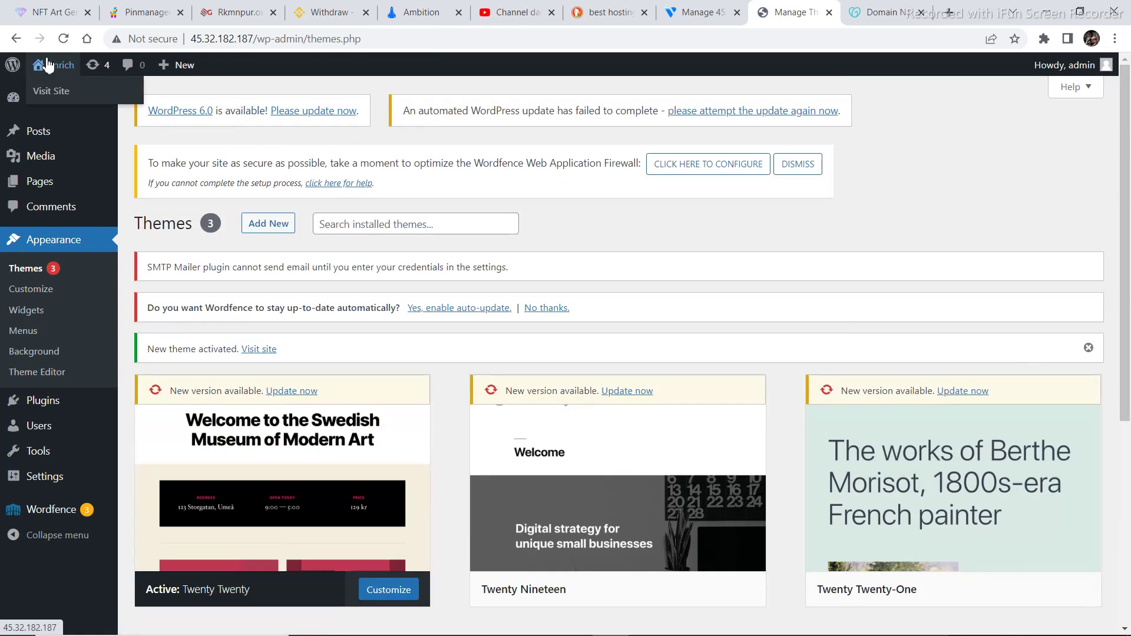
left_click(55, 92)
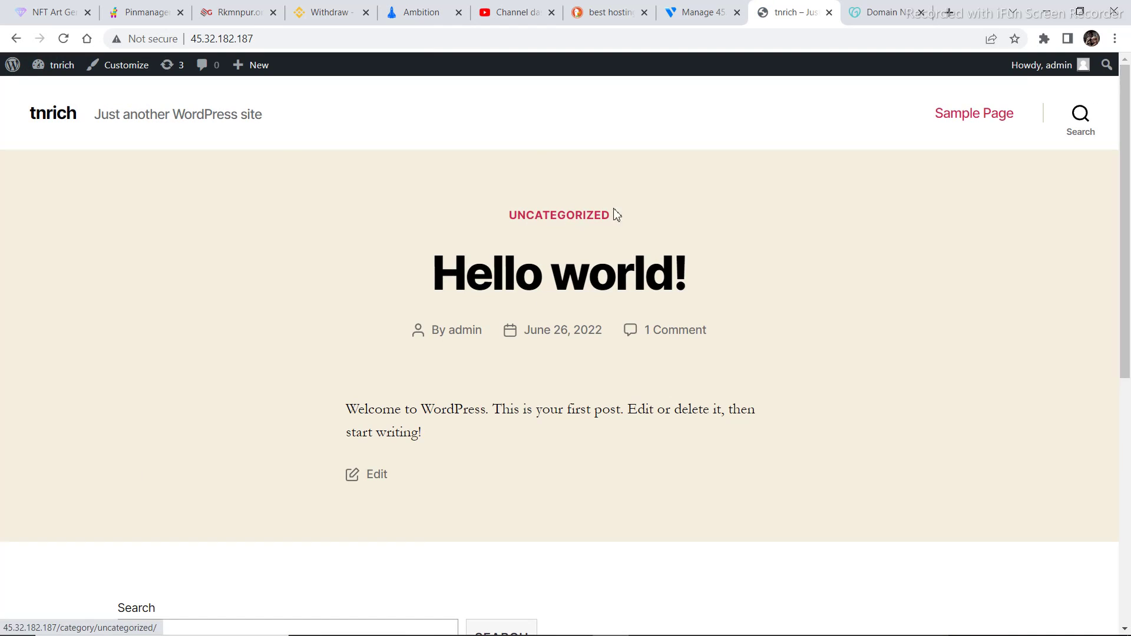
Return from the front page to wp-admin/themes.php with the browser Back button
left_click(16, 39)
mouse_move(363, 442)
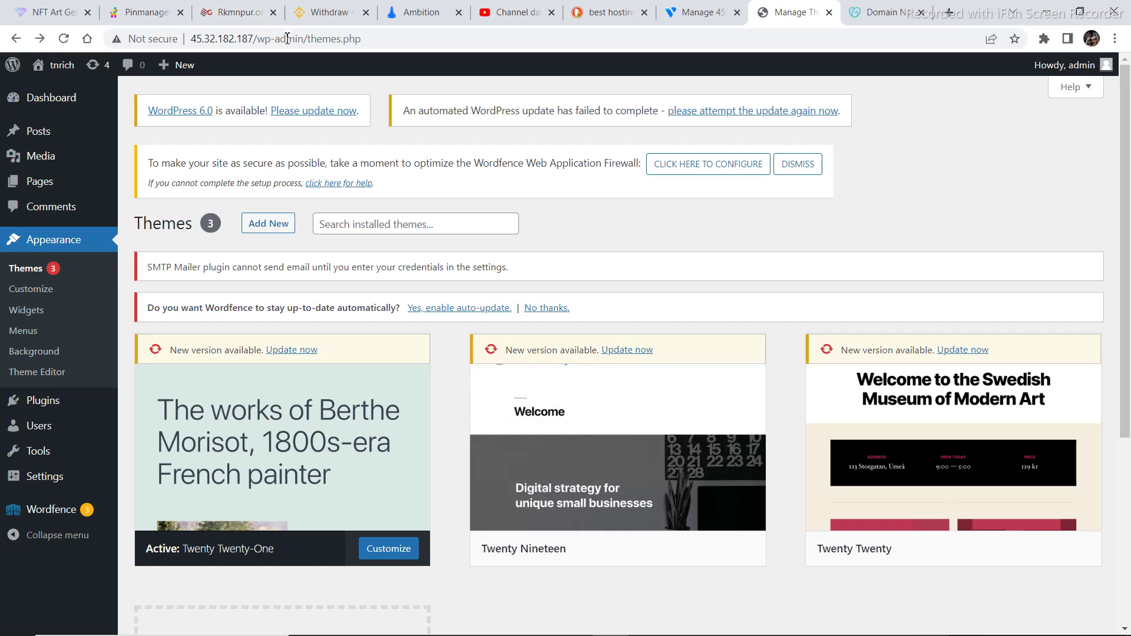
mouse_move(688, 405)
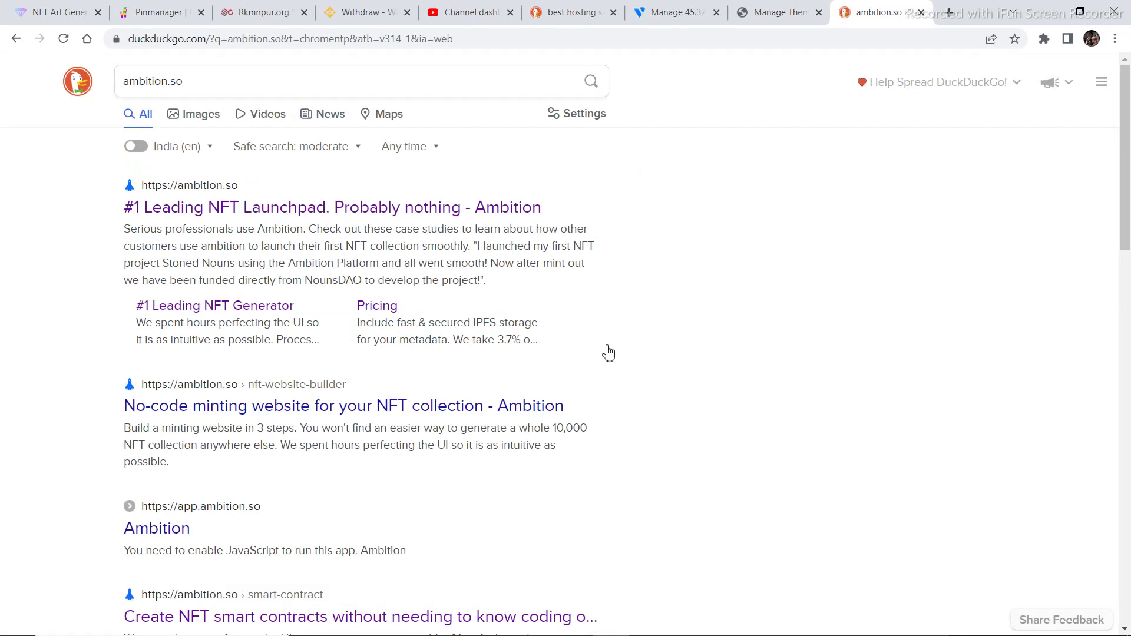
Open the Ambition site from the top DuckDuckGo result, '#1 Leading NFT Launchpad... - Ambition'
left_click(215, 211)
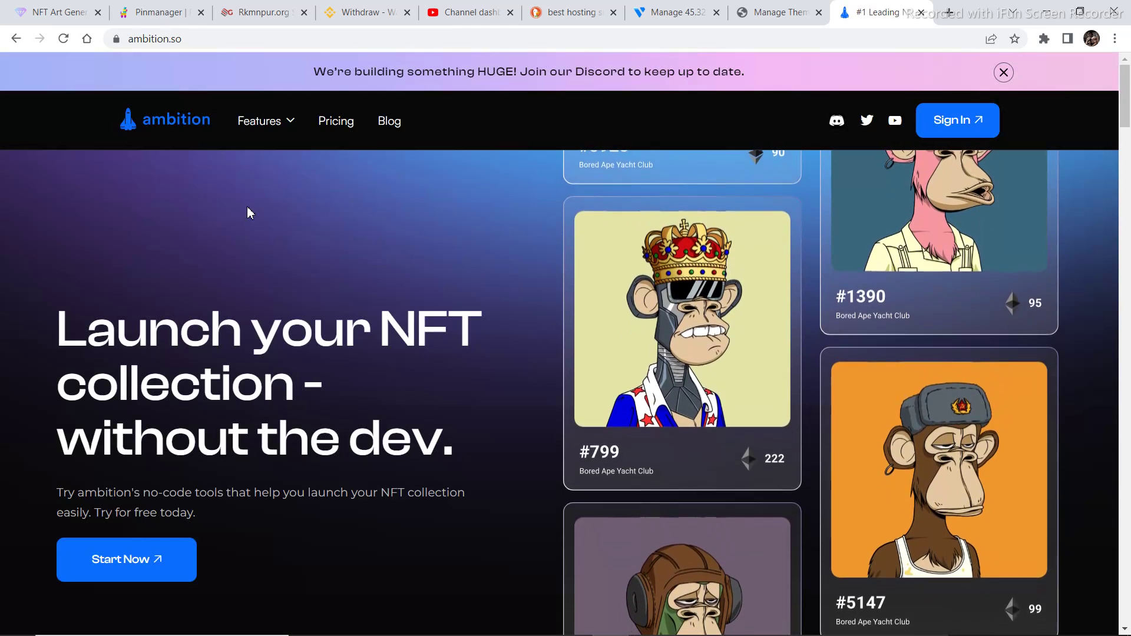
Go to Features > Smart contract builder and log in to reach the contracts list showing doolers
mouse_move(255, 126)
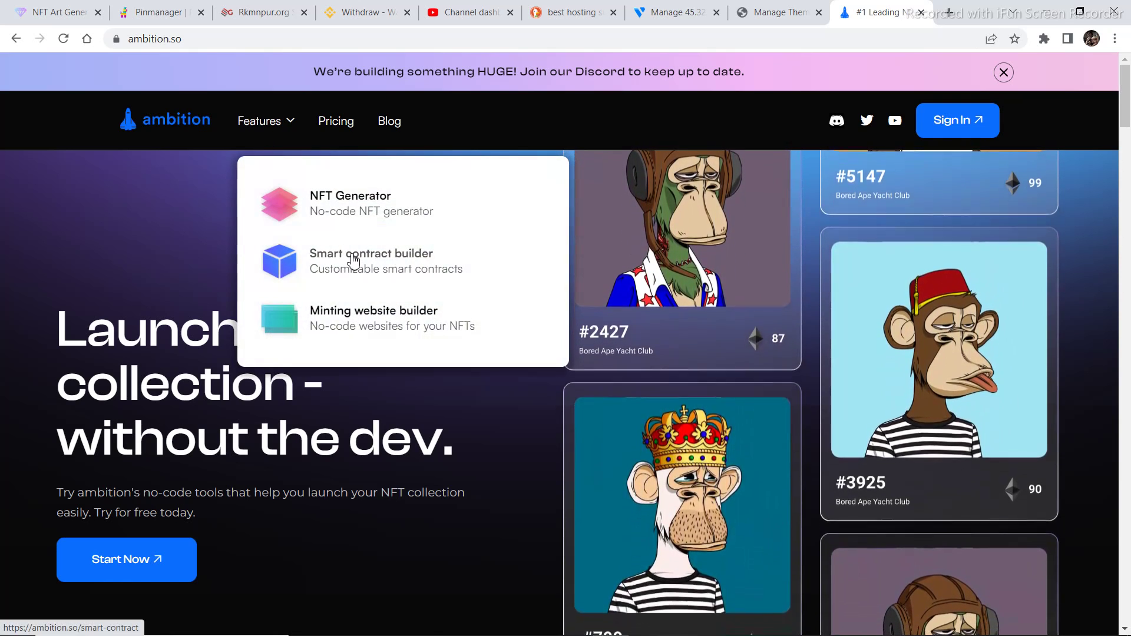
left_click(353, 260)
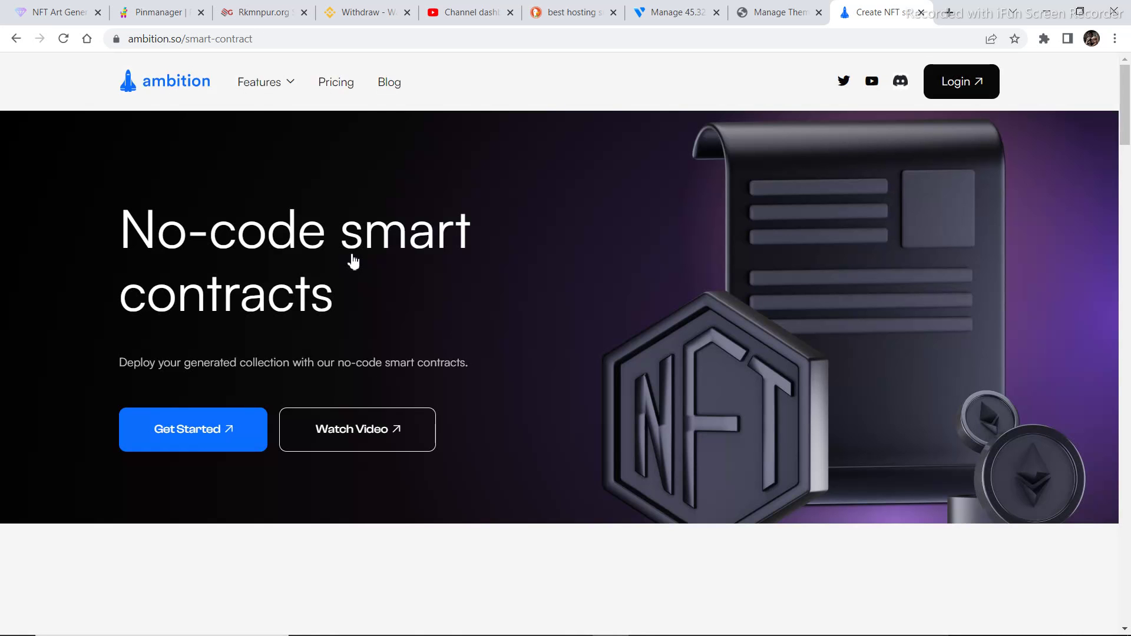
left_click(961, 94)
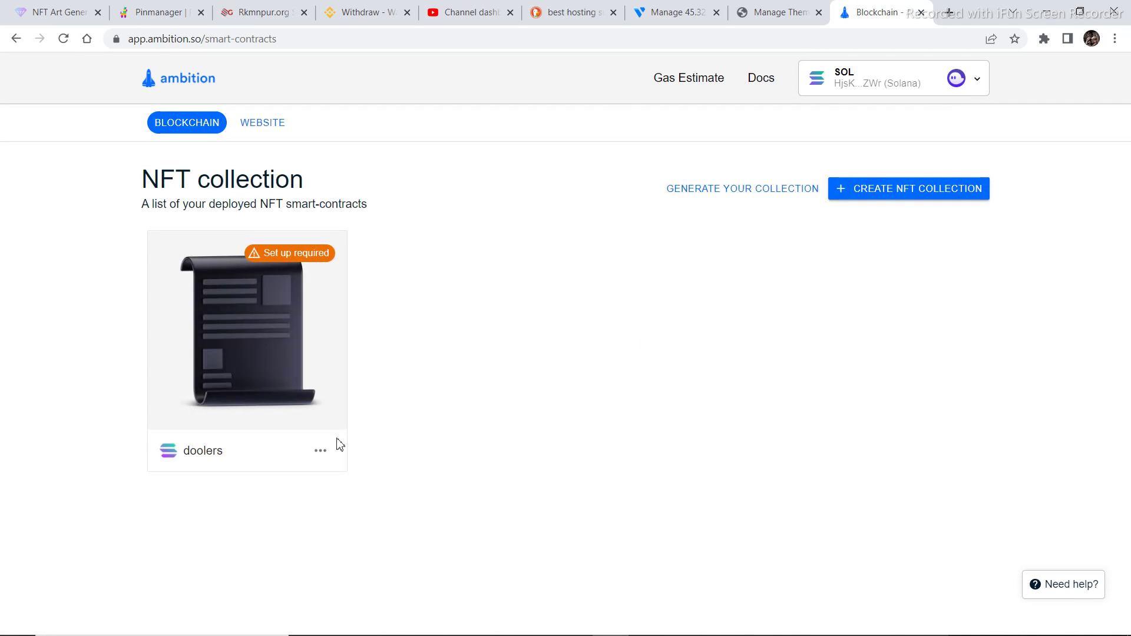
Delete the old doolers contract and start a new Solana Devnet smart contract, declining wallet prompts
left_click(321, 451)
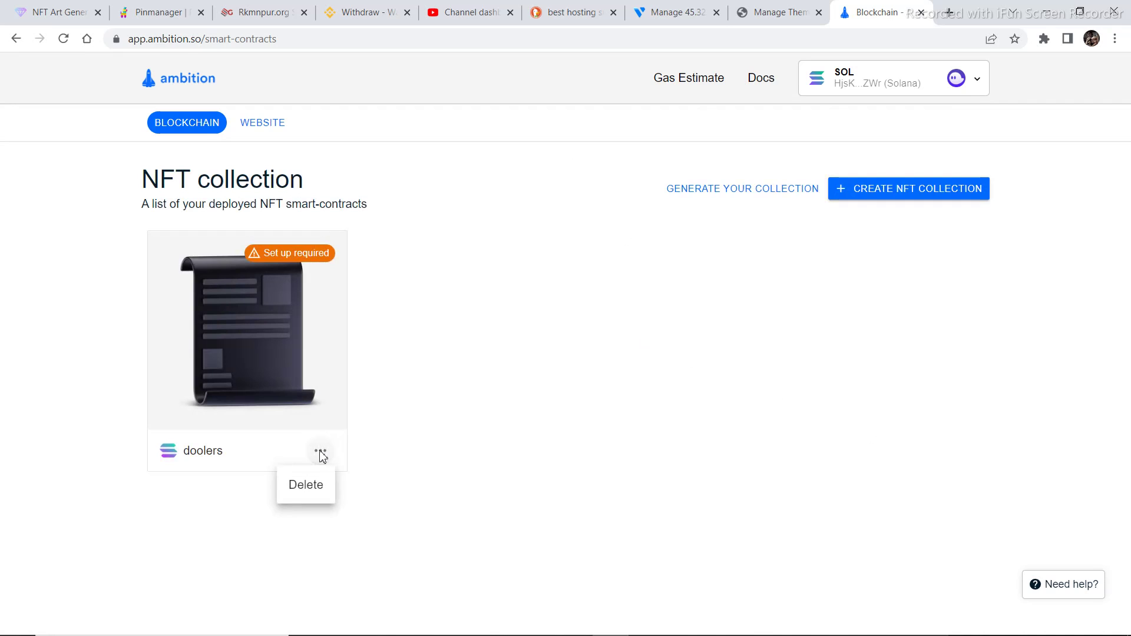
left_click(314, 485)
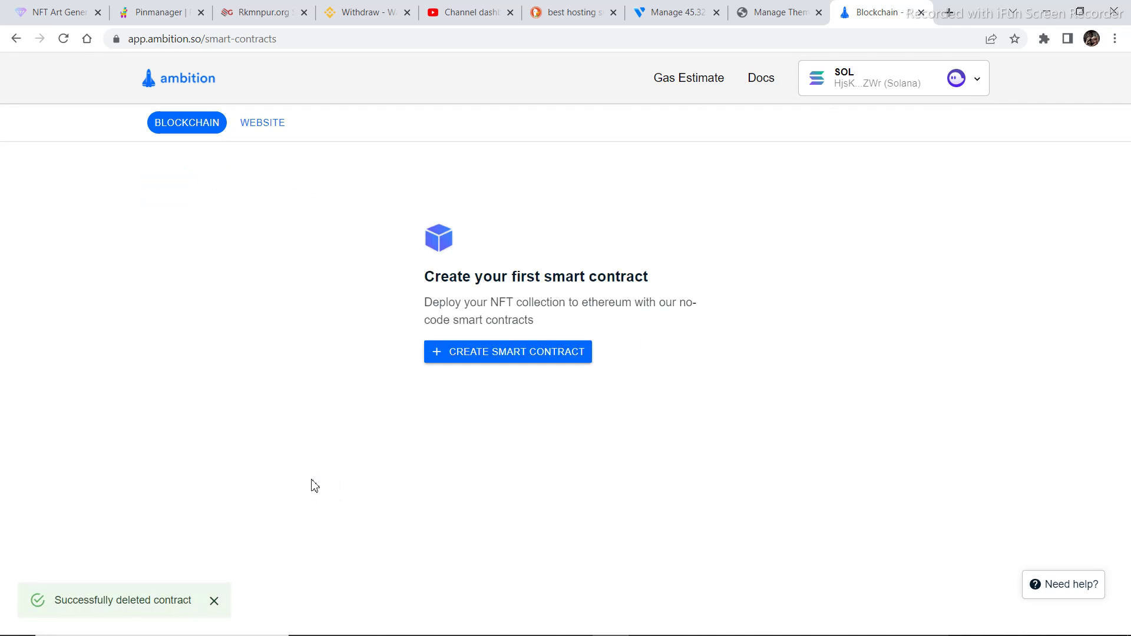
left_click(478, 354)
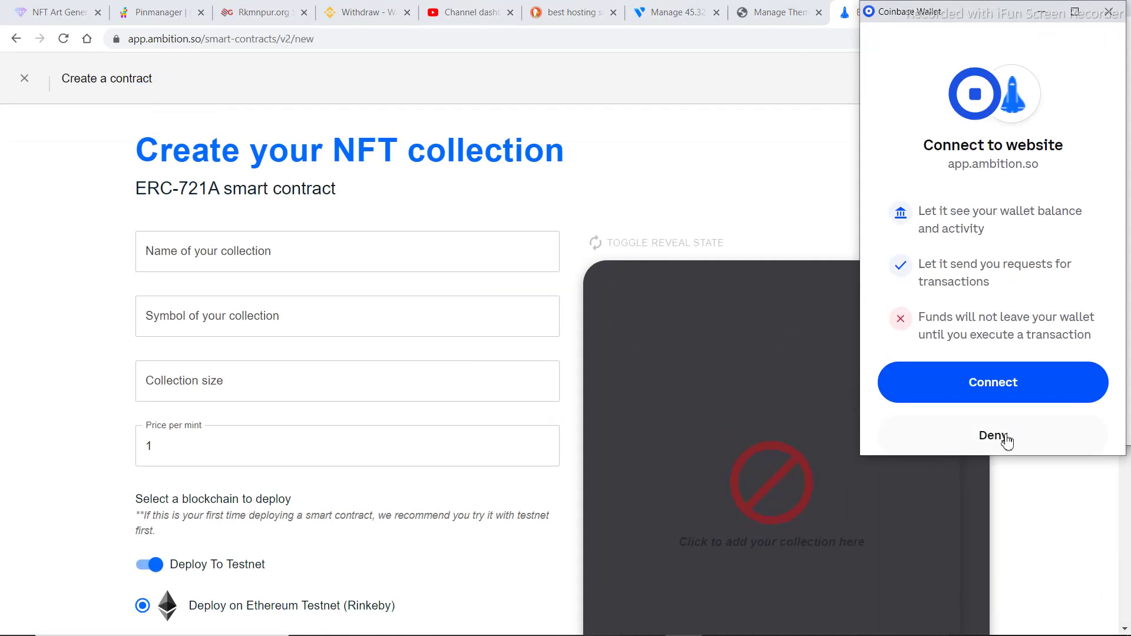
left_click(1007, 439)
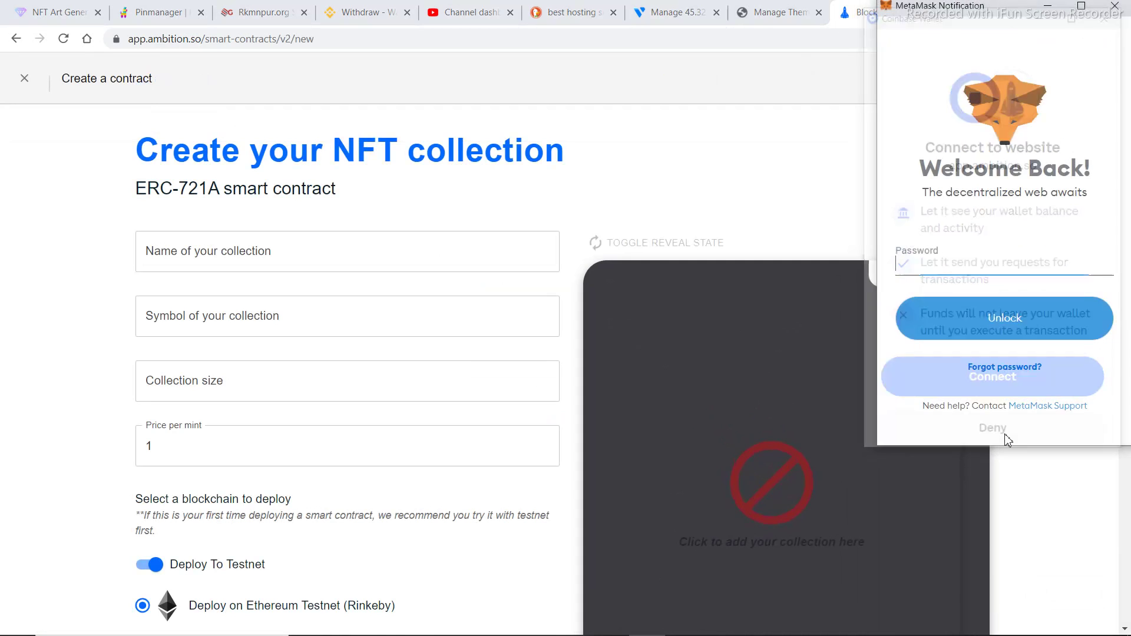
left_click(1125, 6)
scroll(645, 333, "down", 3)
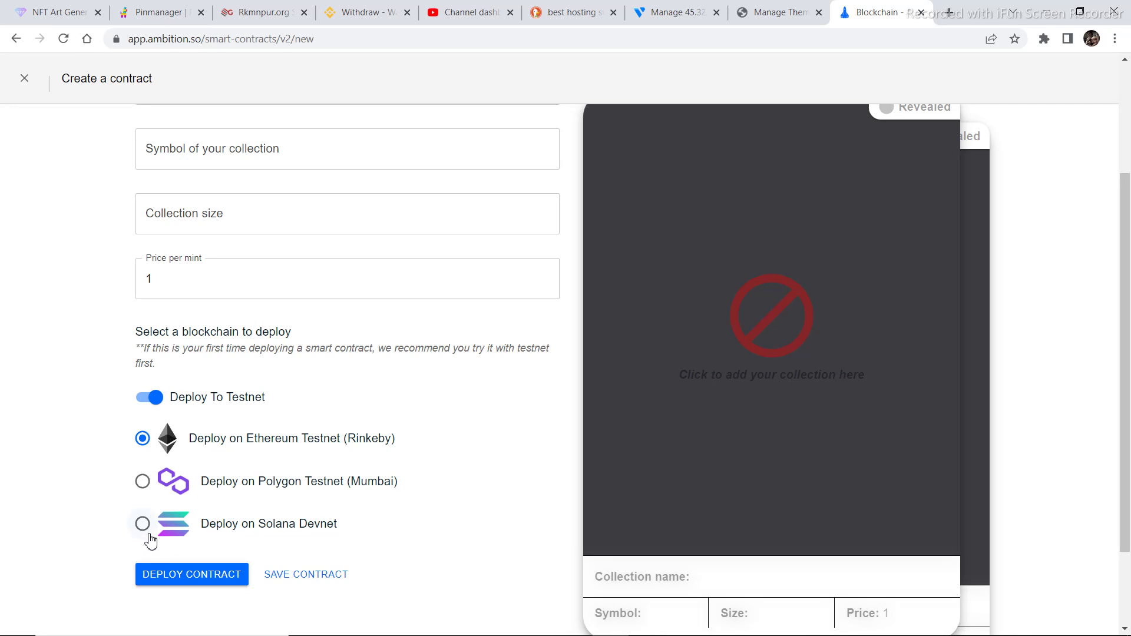
left_click(146, 531)
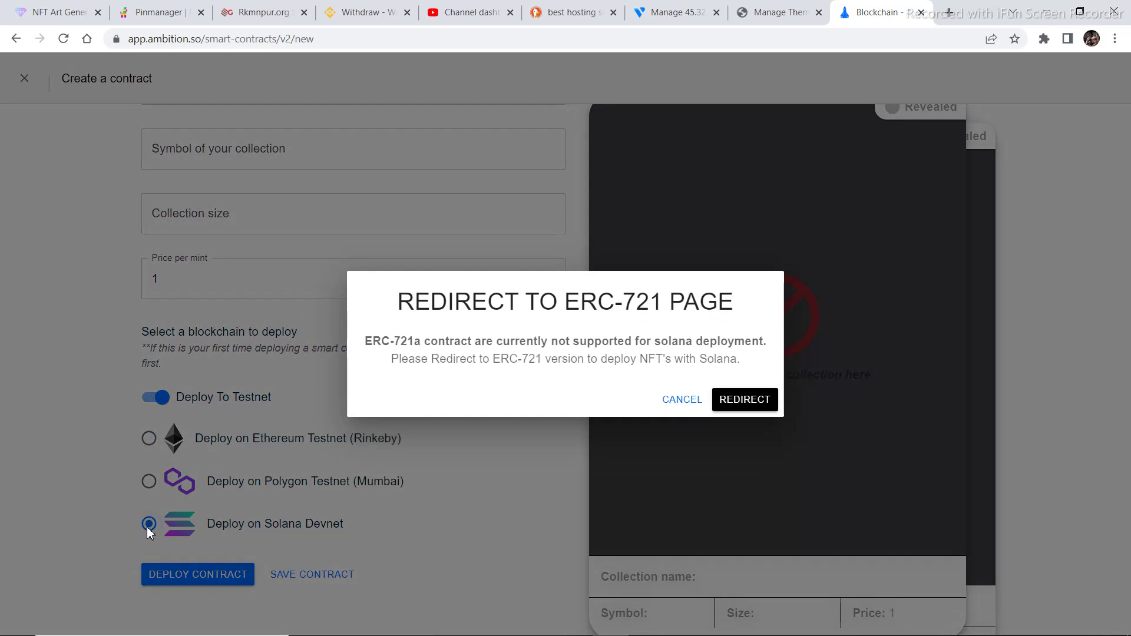
left_click(746, 399)
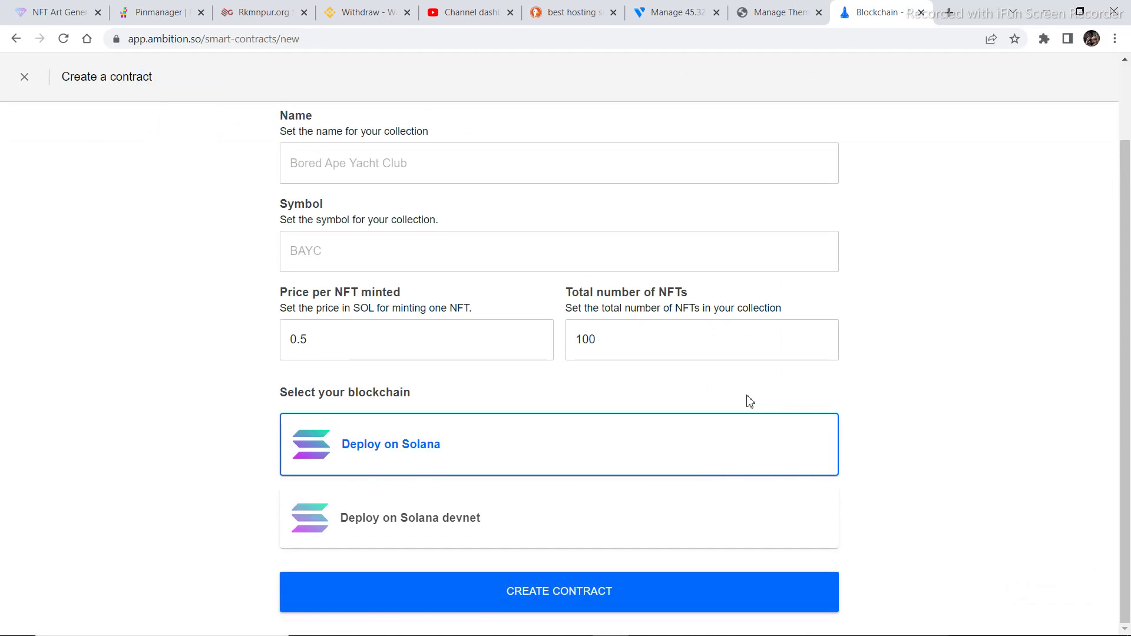
Fill the Solana devnet contract form with name doolers, symbol dls and 50 total NFTs
left_click(662, 536)
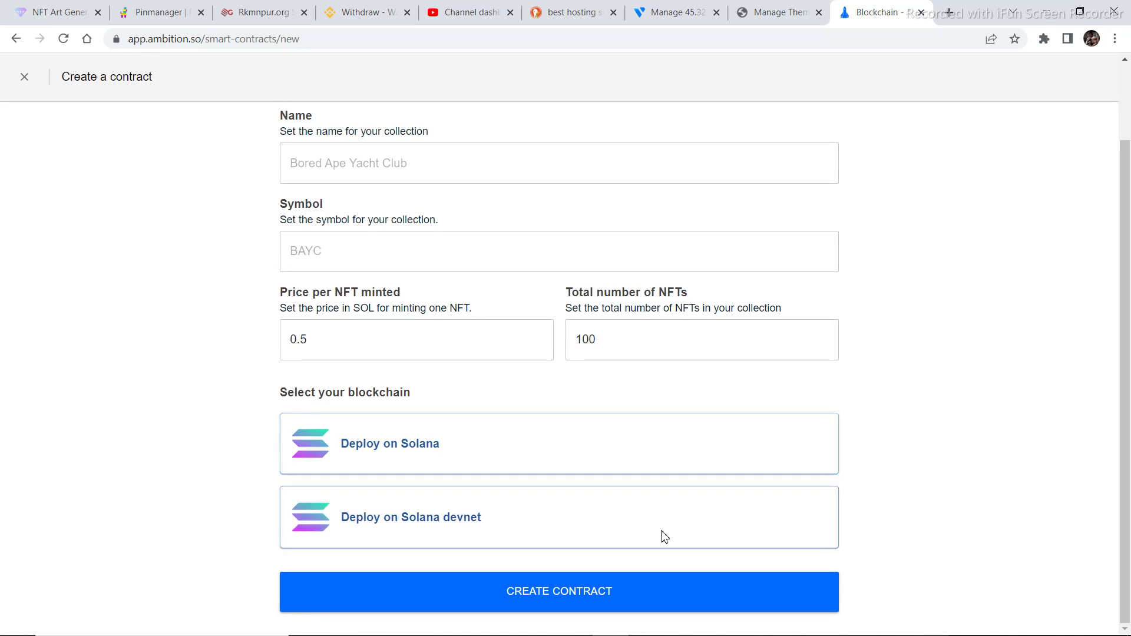
left_click(428, 167)
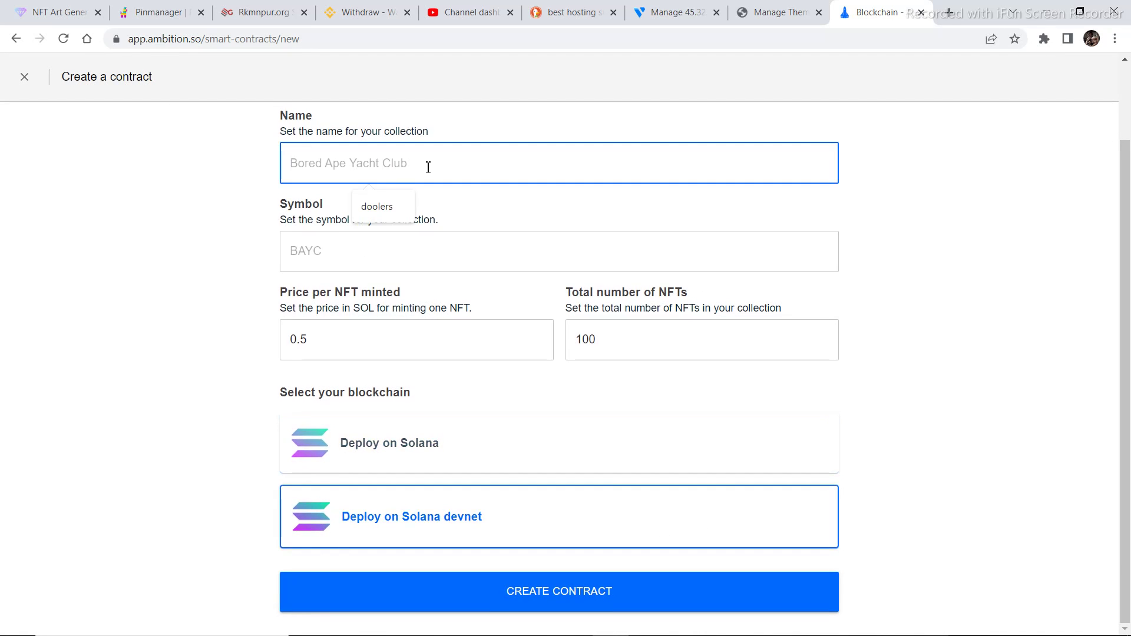
left_click(383, 207)
left_click(383, 237)
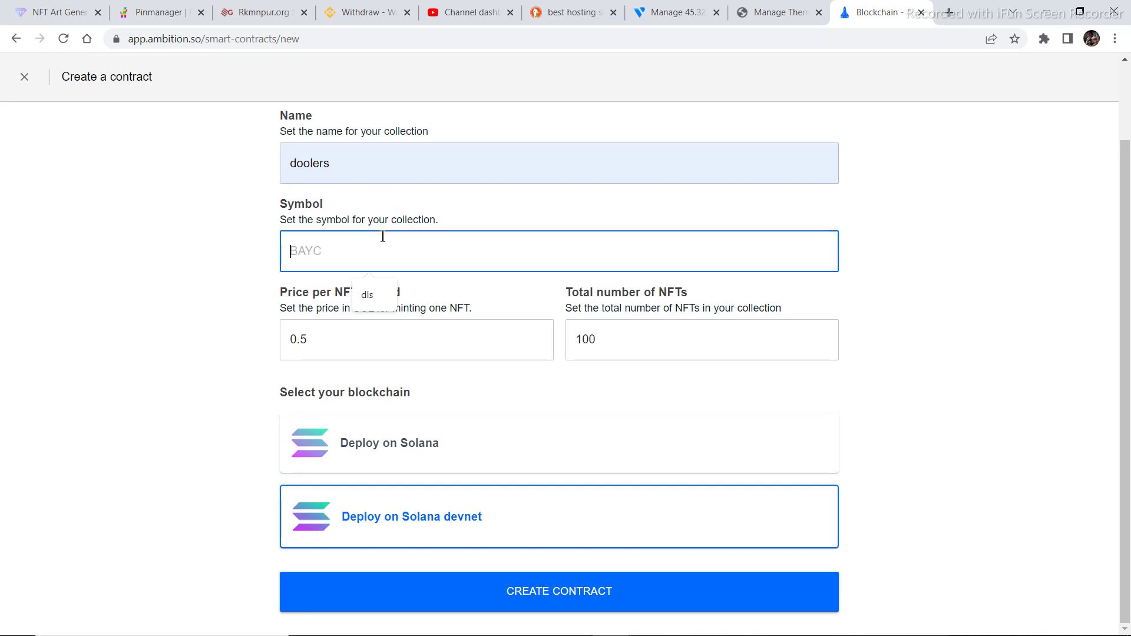
type("dls")
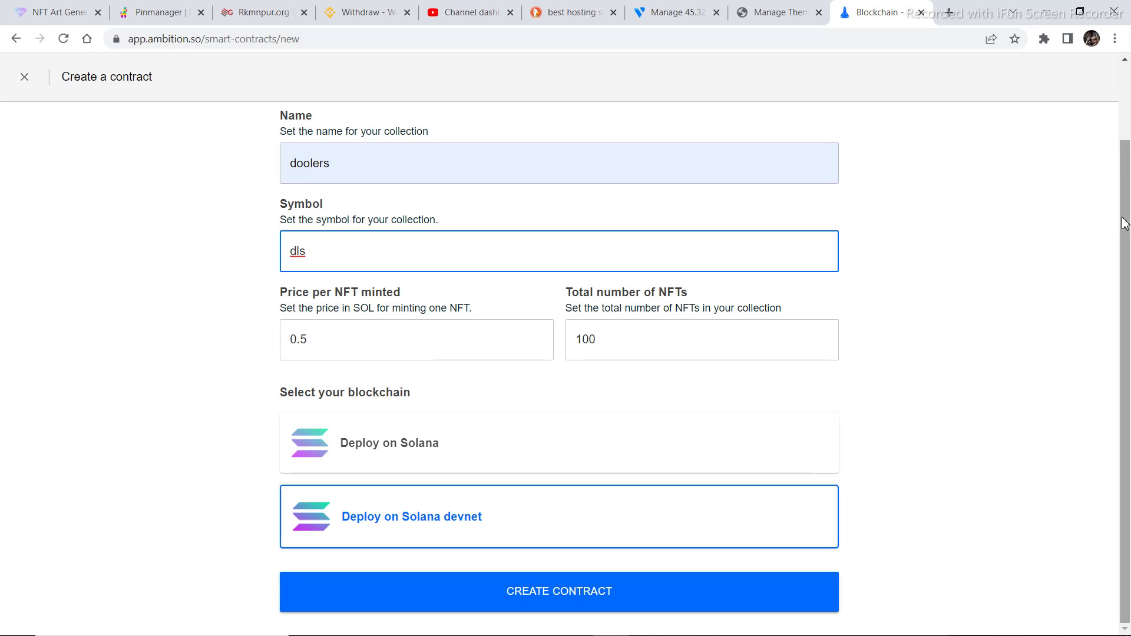
left_click(764, 356)
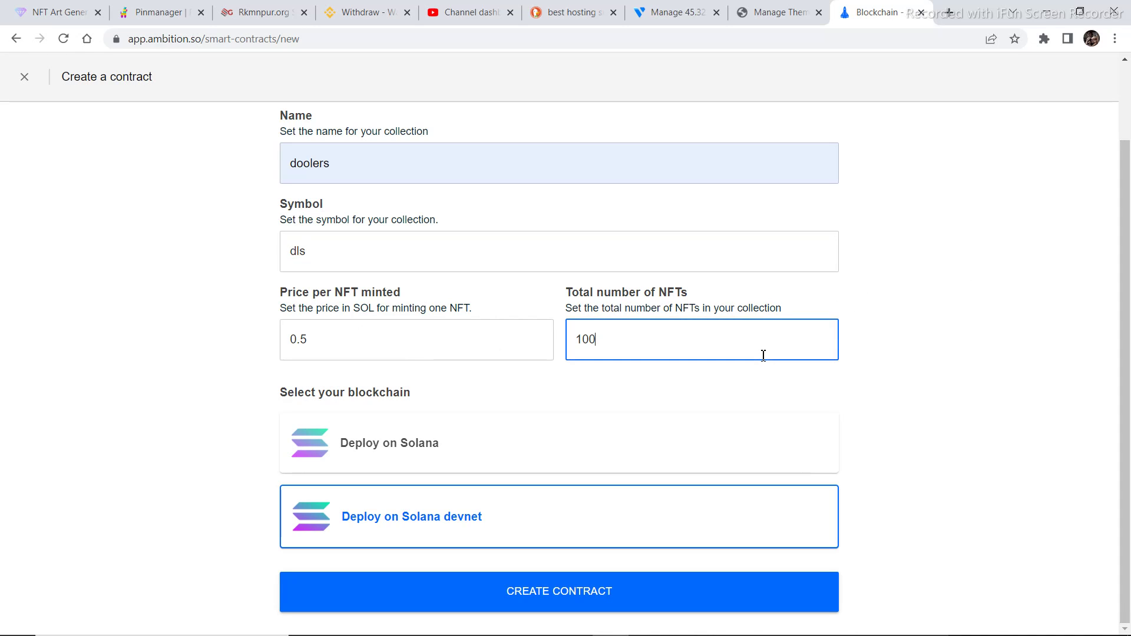
key("BackSpace")
key("BackSpace")
type("5")
Submit the form to create the new doolers Solana devnet contract
left_click(541, 593)
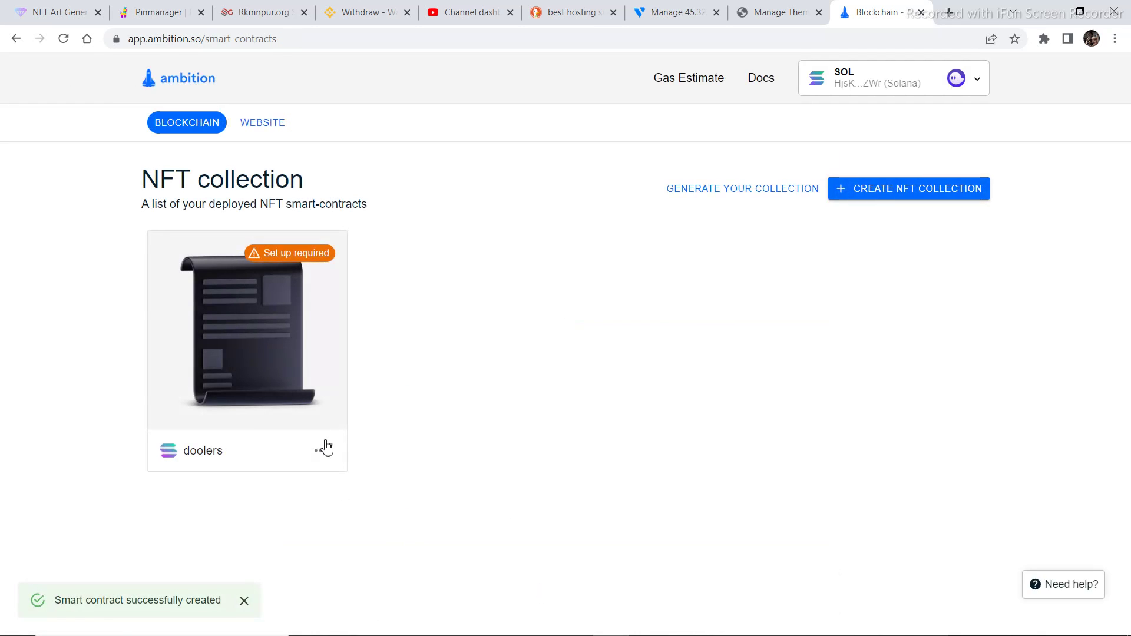
left_click(320, 451)
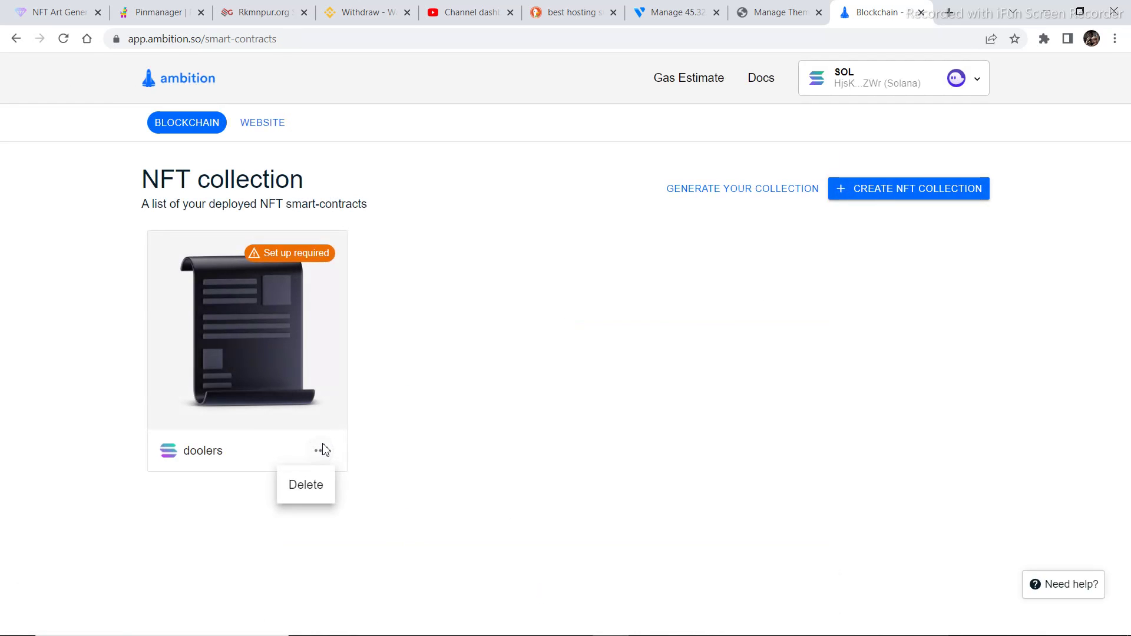
left_click(259, 320)
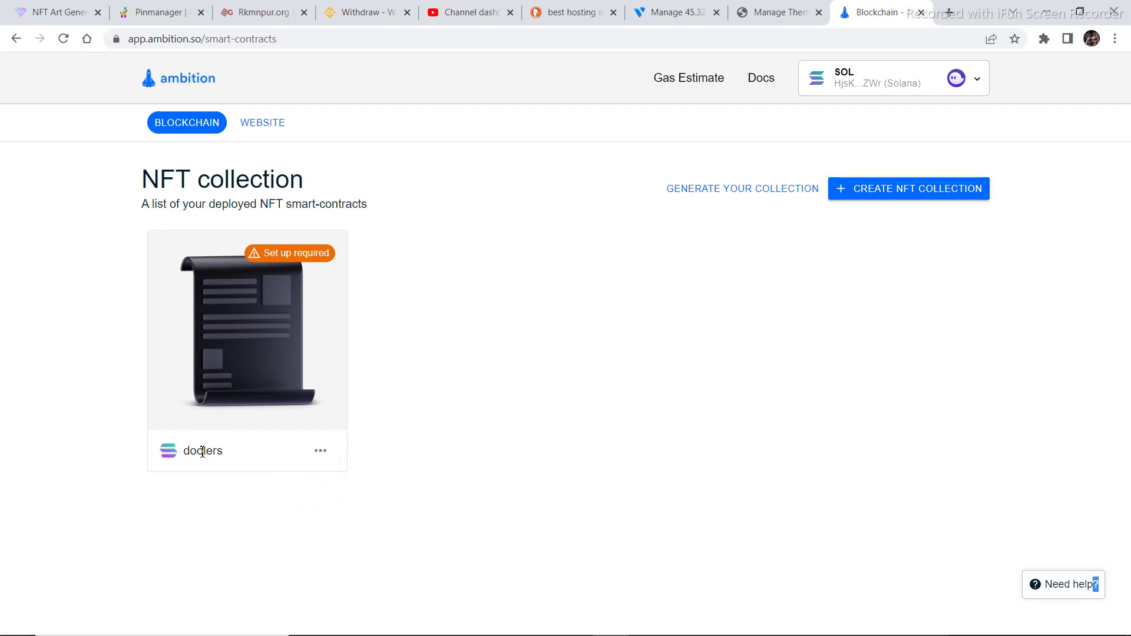
Open the doolers contract's Connect Your Images hosting options, then switch to Pinata's Pin Manager
left_click(231, 288)
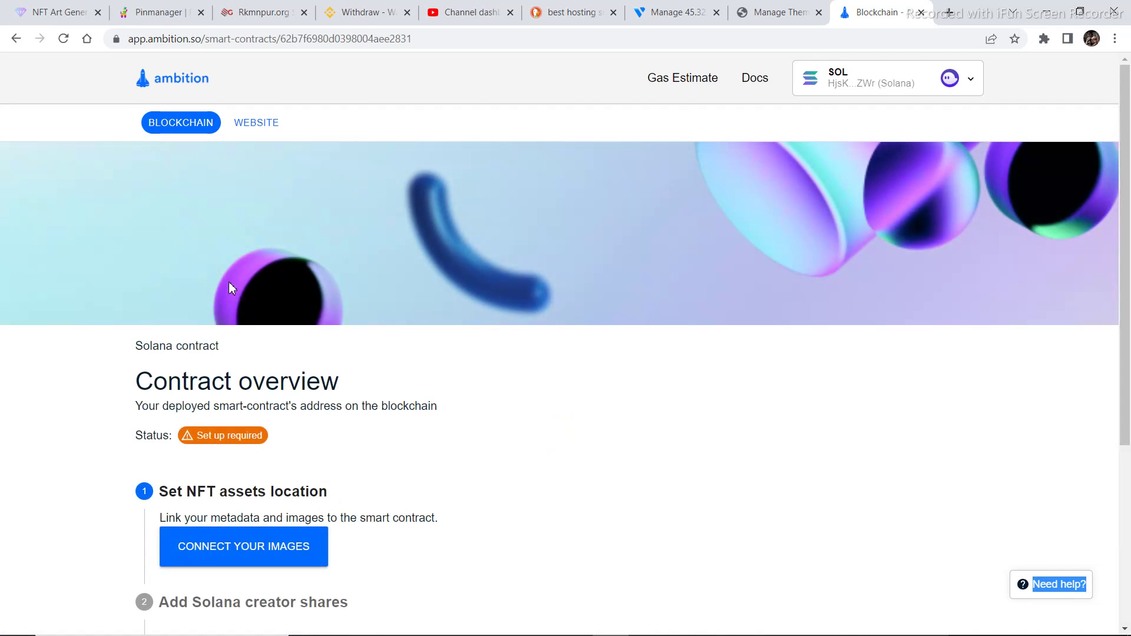
left_click_drag(1130, 196, 1130, 251)
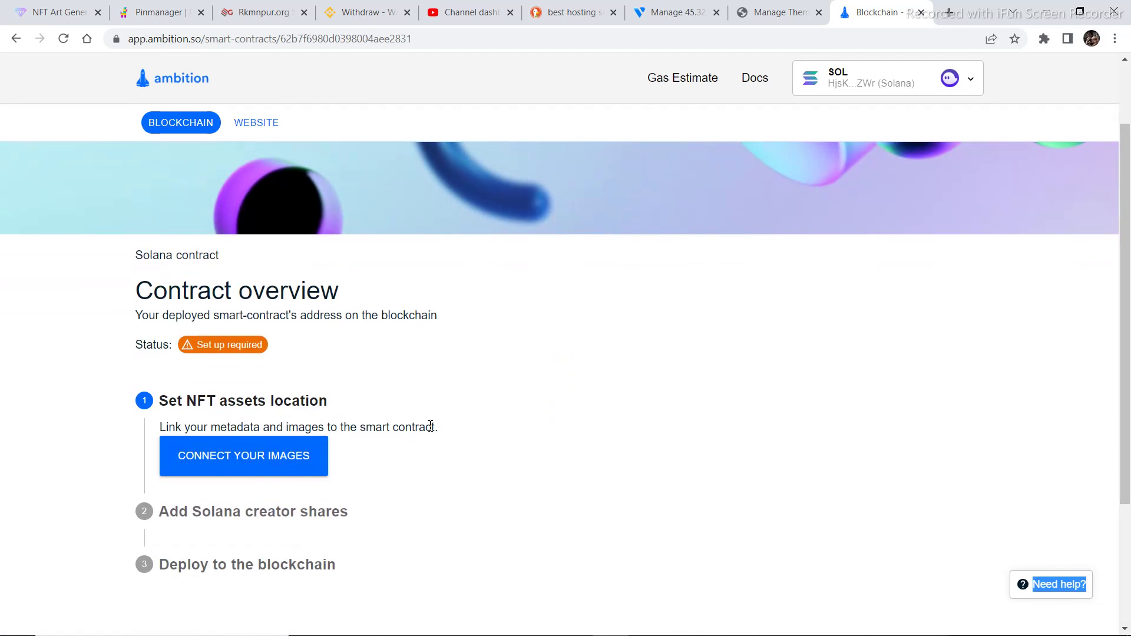
left_click(221, 465)
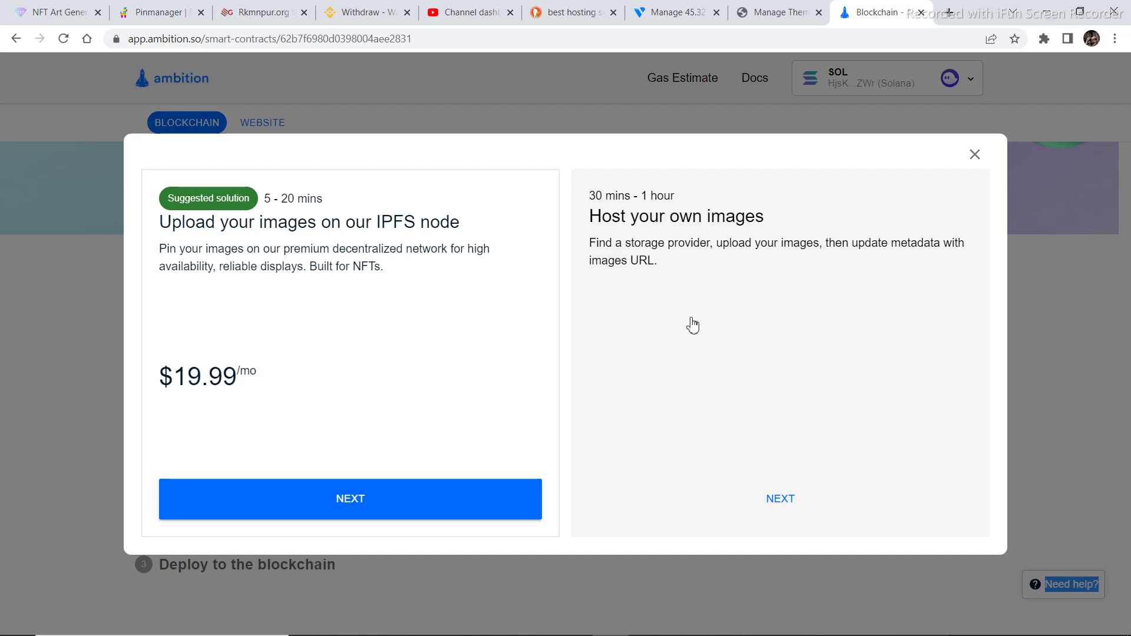
left_click(166, 18)
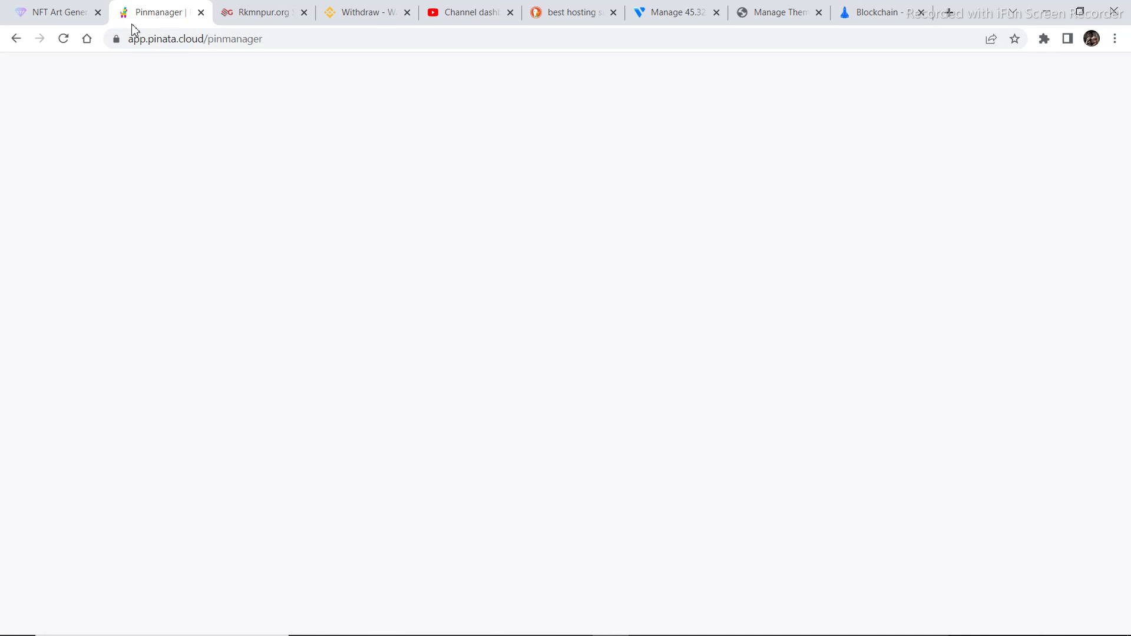
Reload Pinata's Pin Manager, copy the walkers folder CID, and return to the Ambition tab
left_click(64, 39)
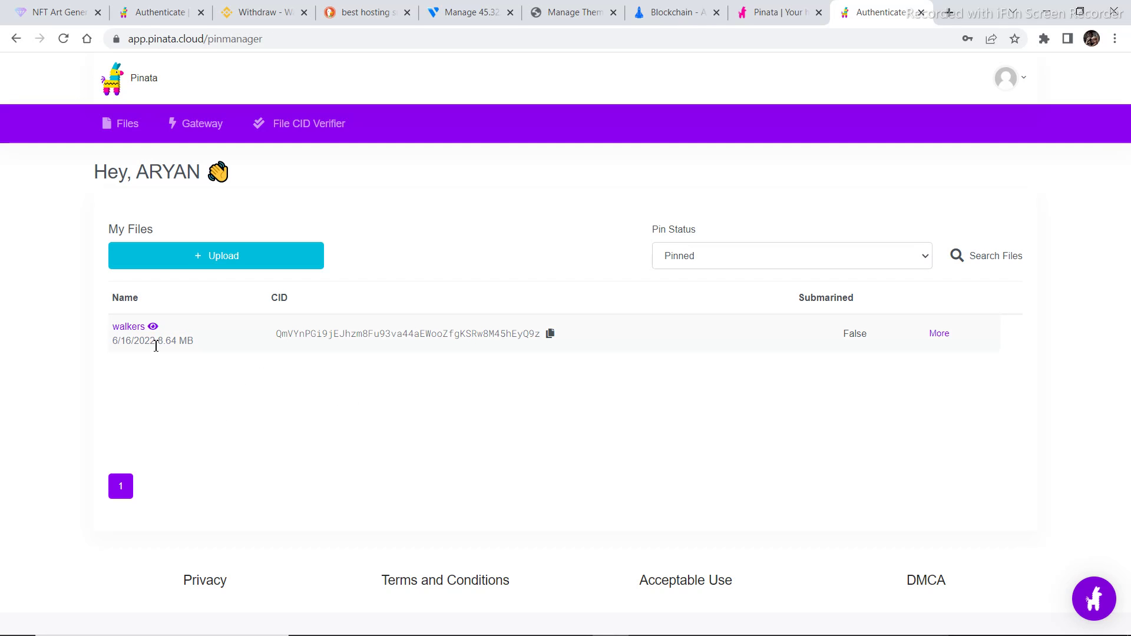
left_click(550, 335)
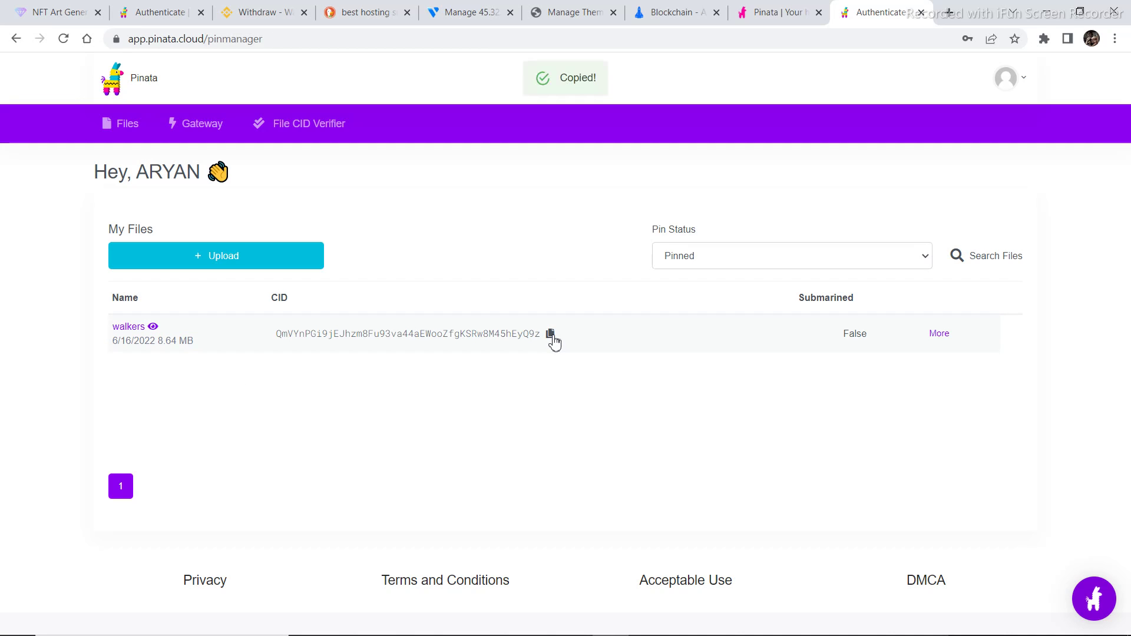
left_click(681, 14)
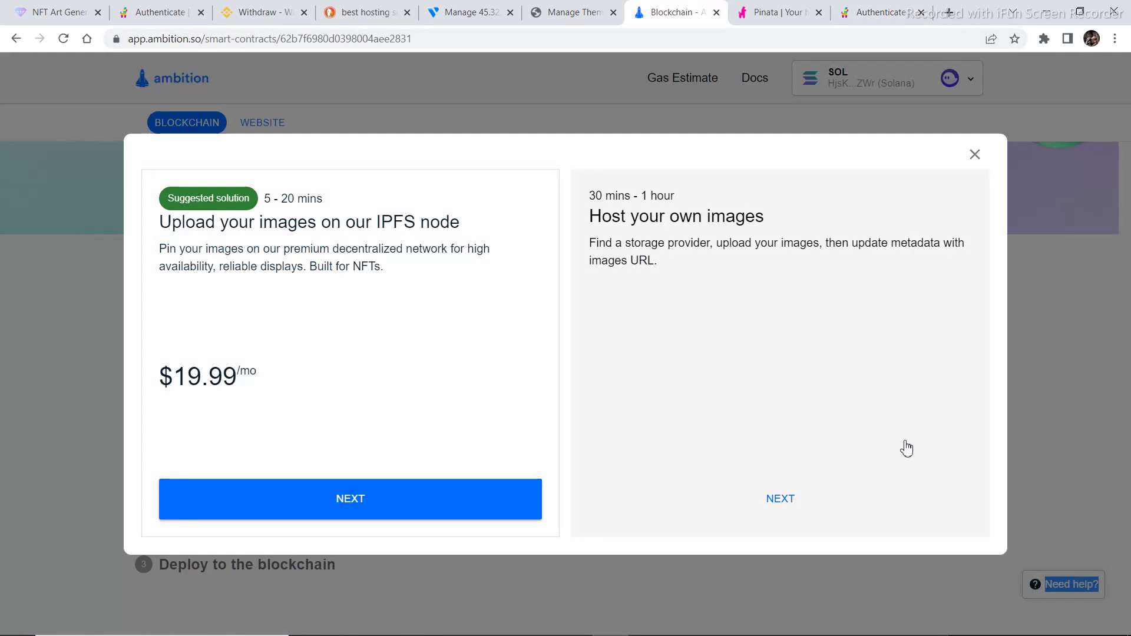
Choose Host your own images and confirm the pasted Pinata CID as the metadata URL
left_click(789, 505)
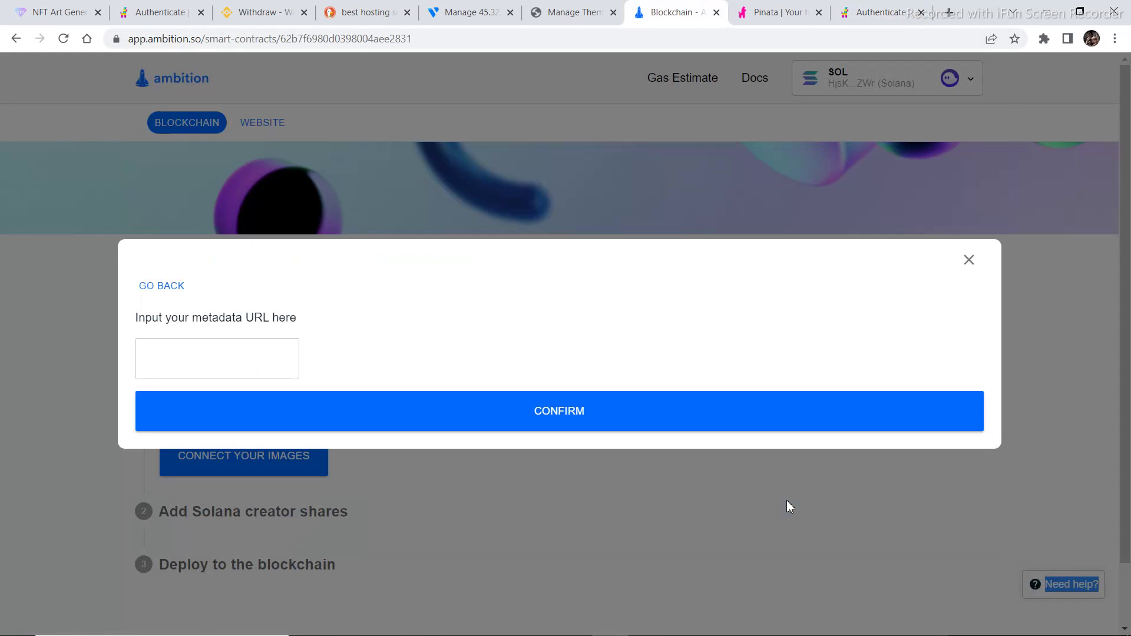
left_click(184, 368)
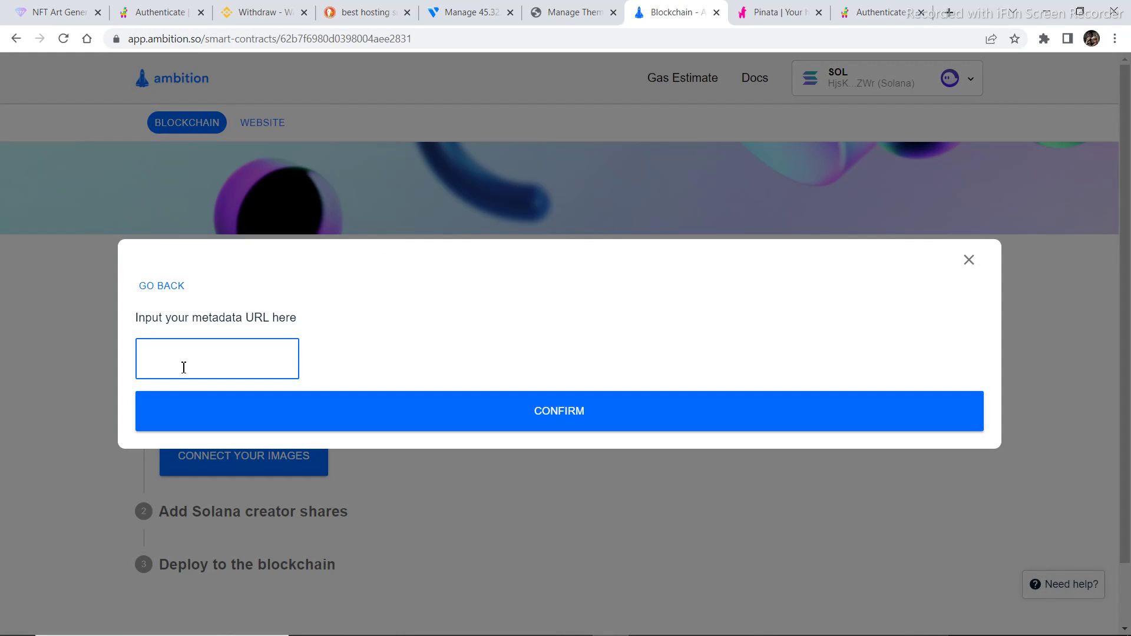
key("ctrl+v")
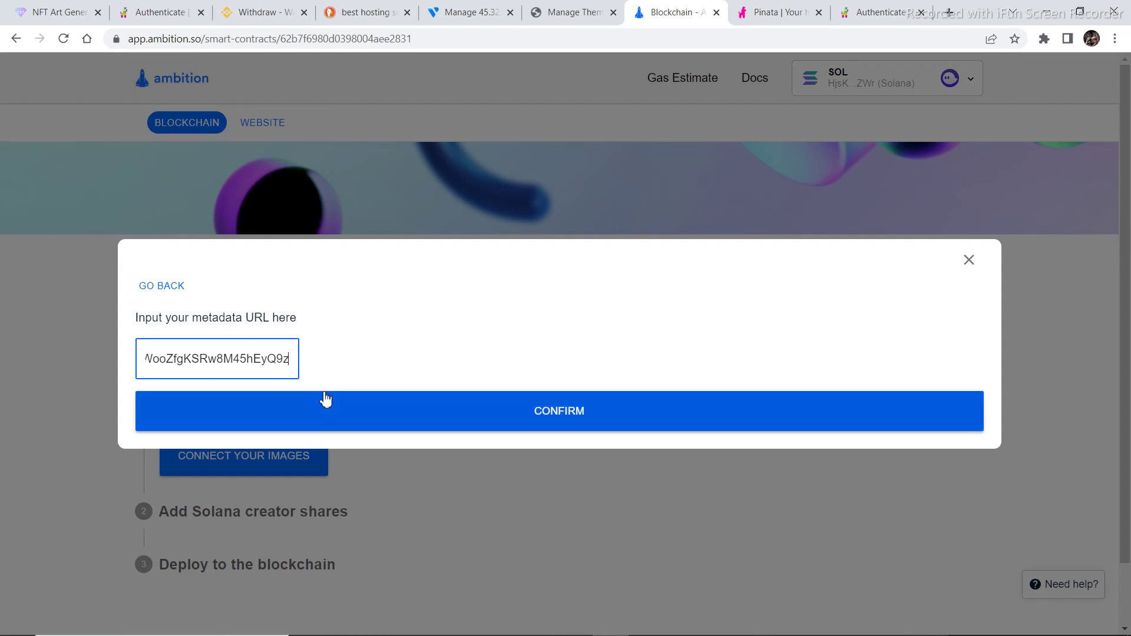
left_click(534, 420)
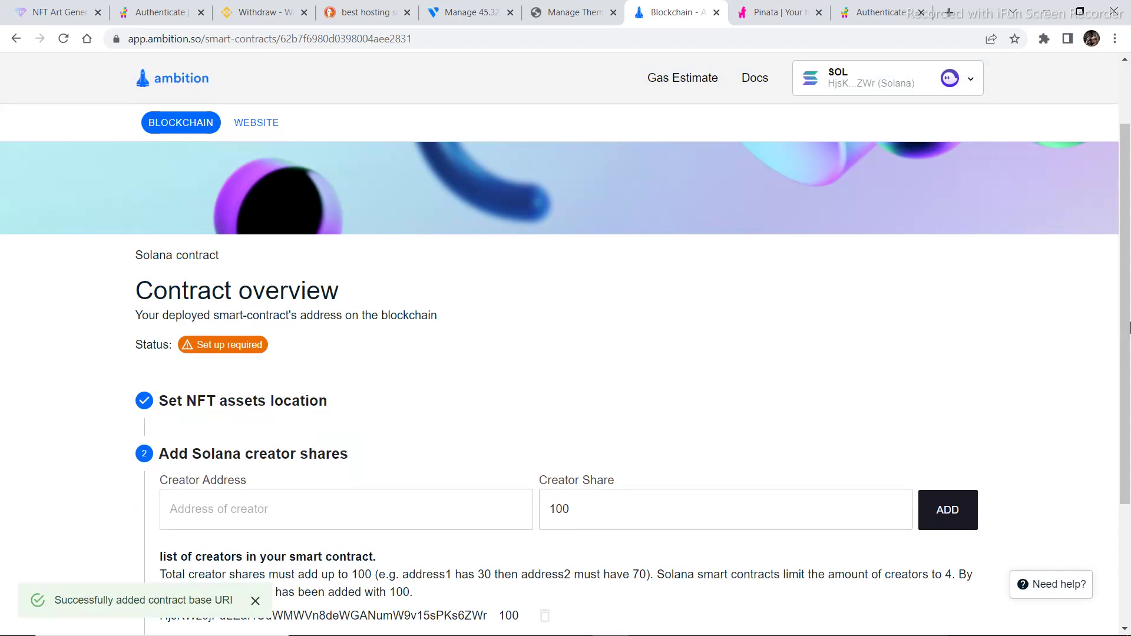
Keep the 100 creator share and deploy the doolers contract to the Solana blockchain
scroll(1120, 354, "down", 2)
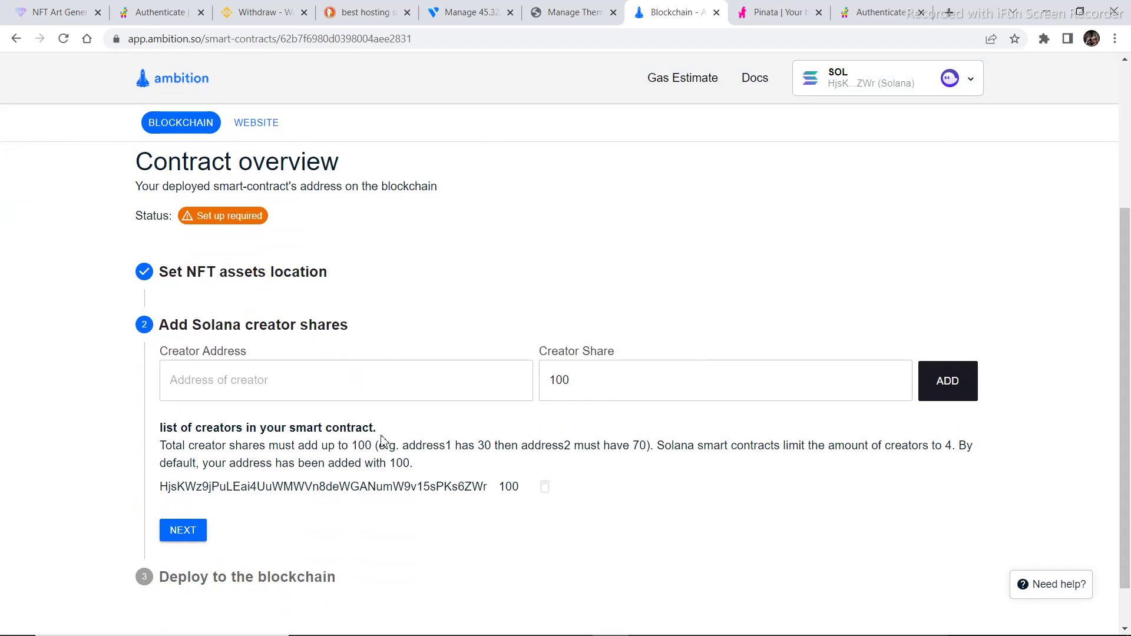
left_click(177, 537)
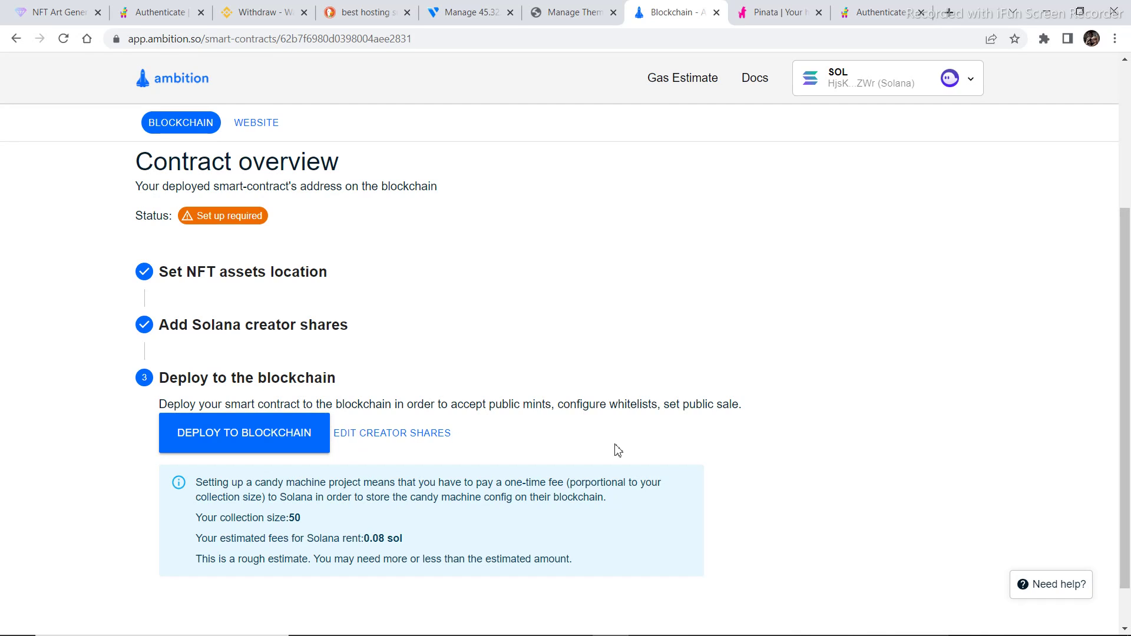
left_click(247, 437)
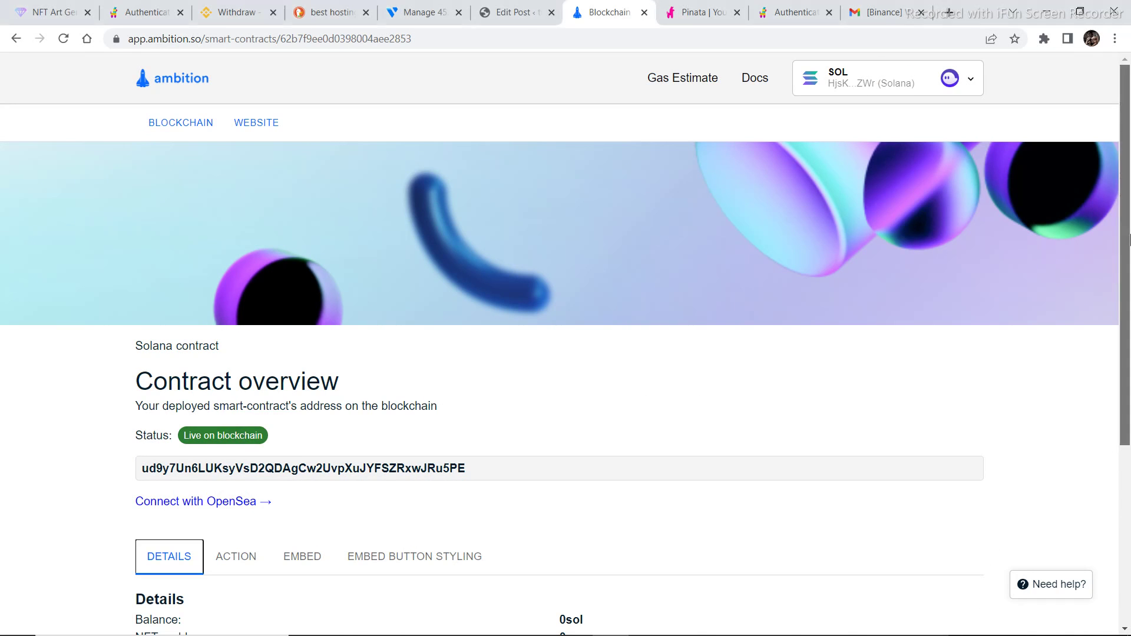
Copy the doolers contract's direct embed code from the Embed tab and switch to the WordPress editor
left_click_drag(1130, 246, 1130, 380)
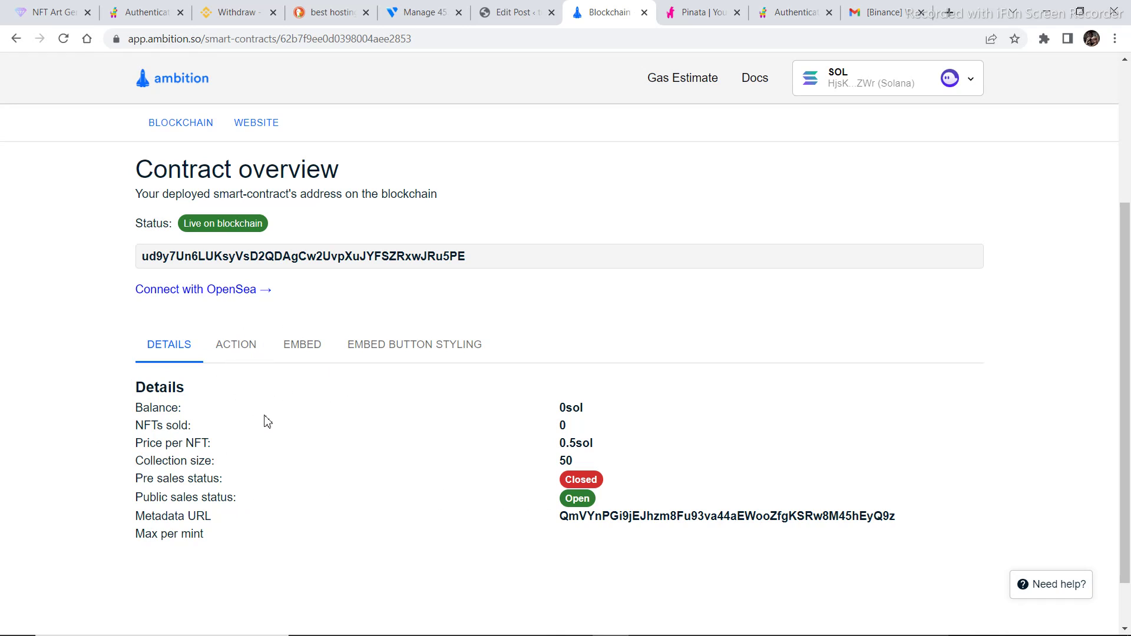
left_click(308, 349)
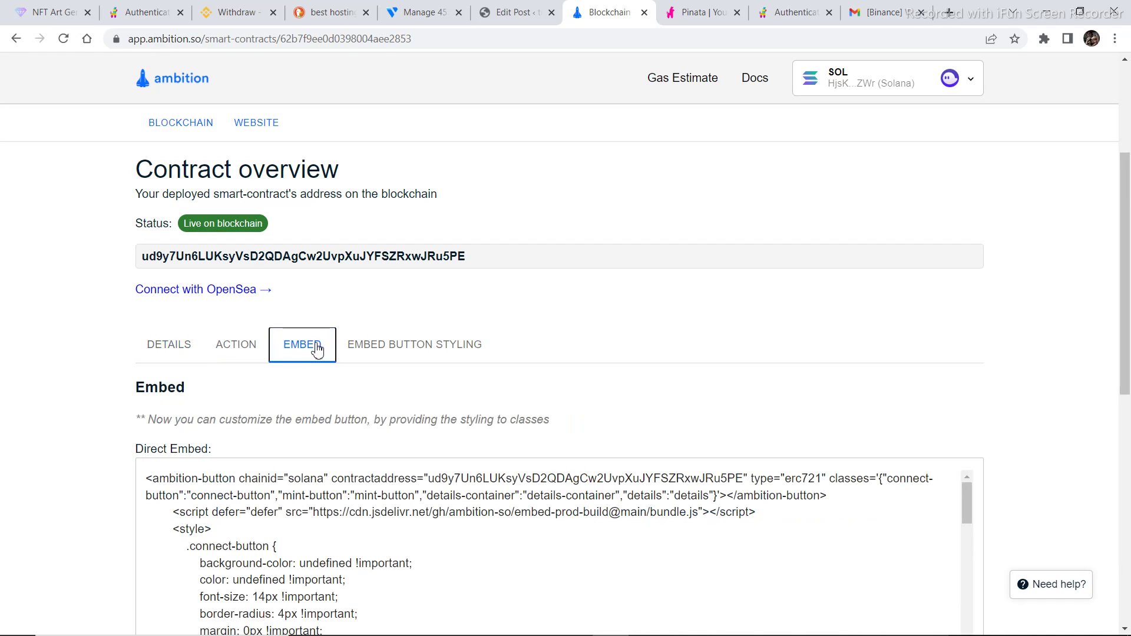
left_click_drag(1125, 282, 1125, 317)
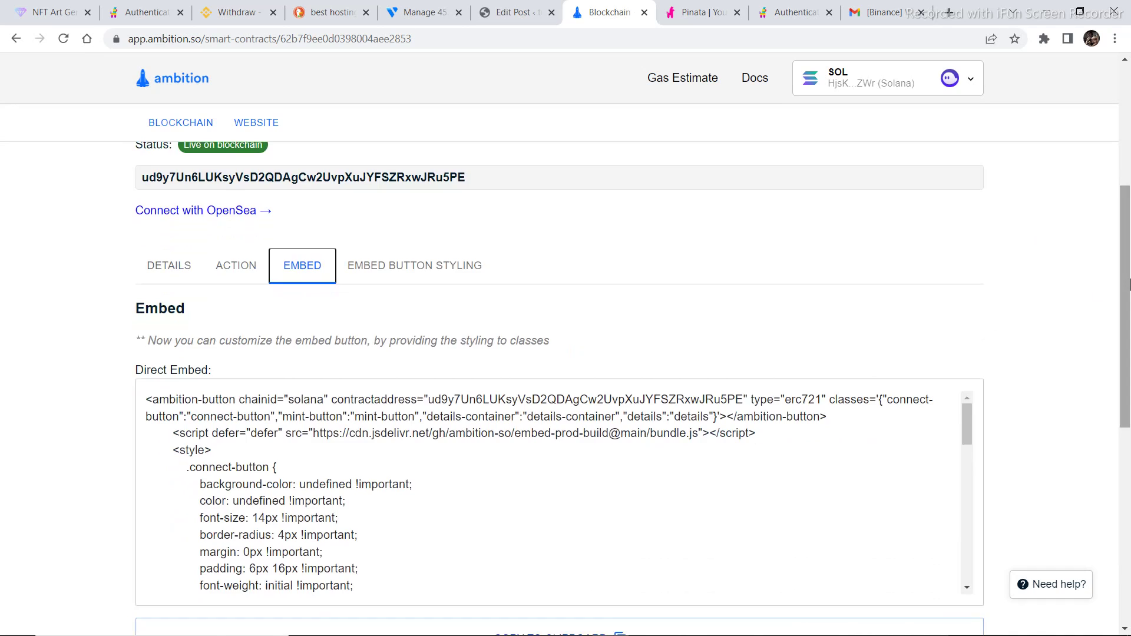
left_click_drag(1126, 290, 1126, 328)
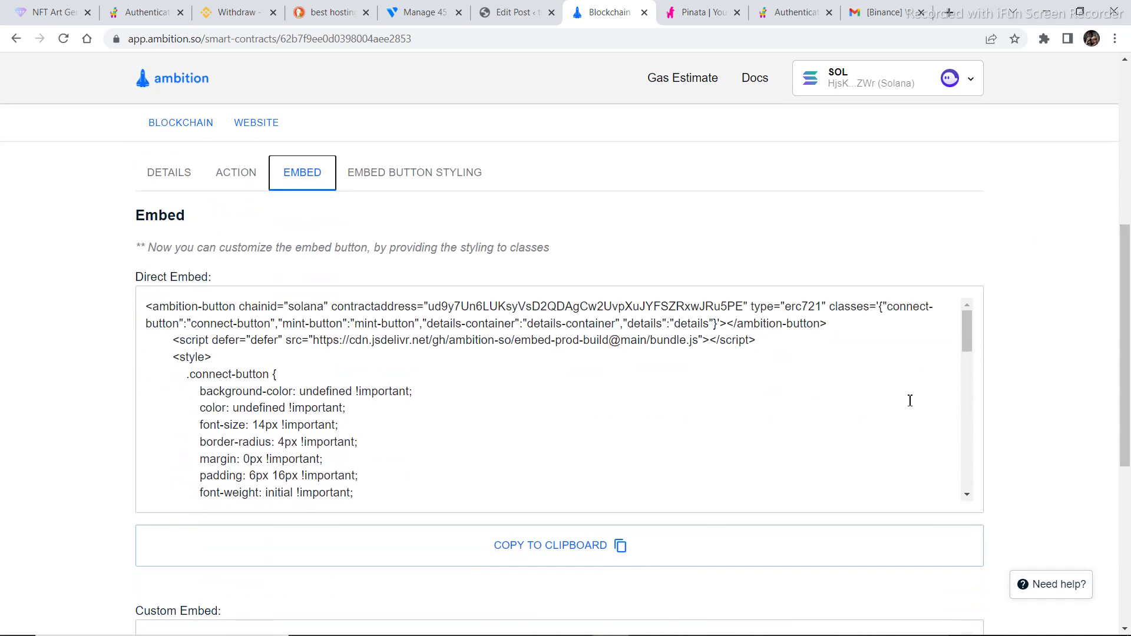
left_click(576, 542)
scroll(1130, 353, "up", 3)
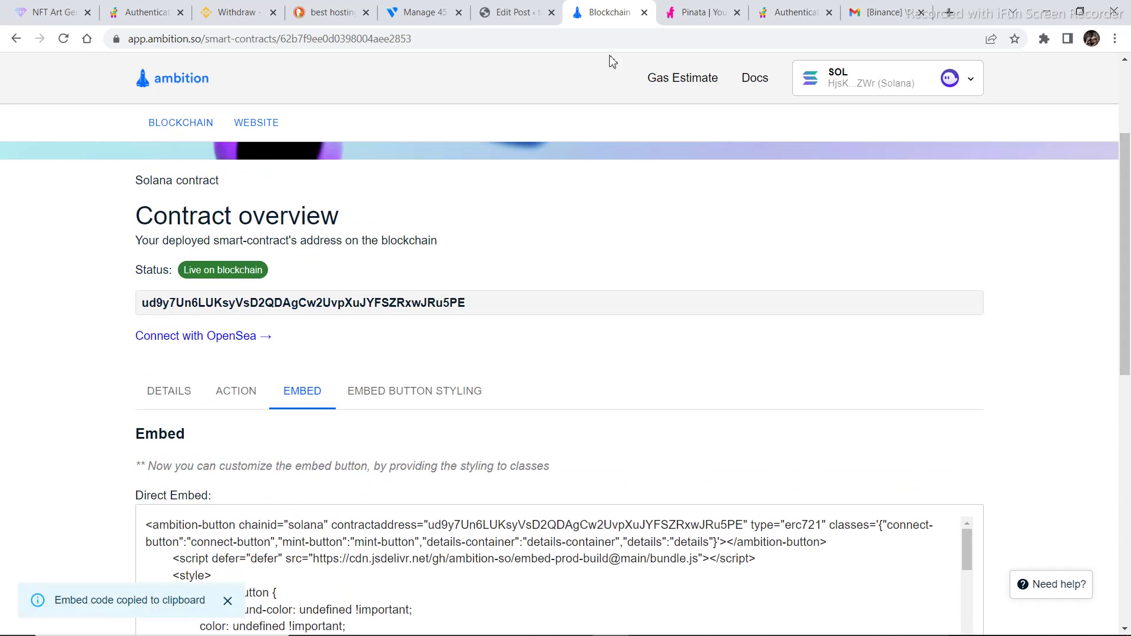
left_click(511, 13)
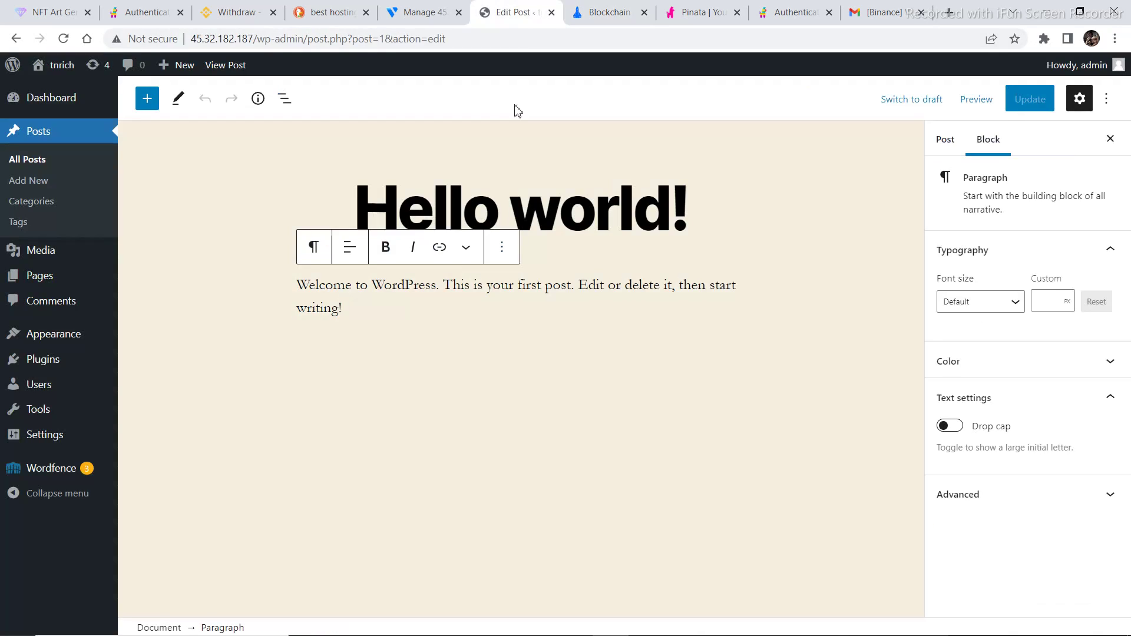
Insert a Custom HTML block with the Ambition embed code into Hello world! and preview it
left_click(148, 99)
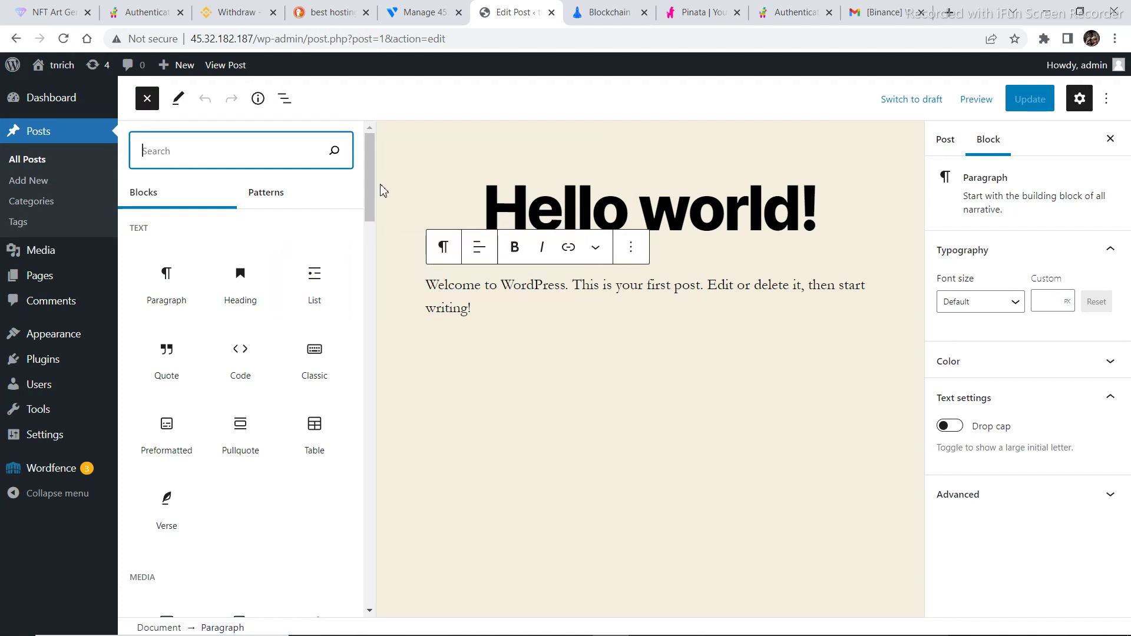
left_click_drag(370, 186, 366, 381)
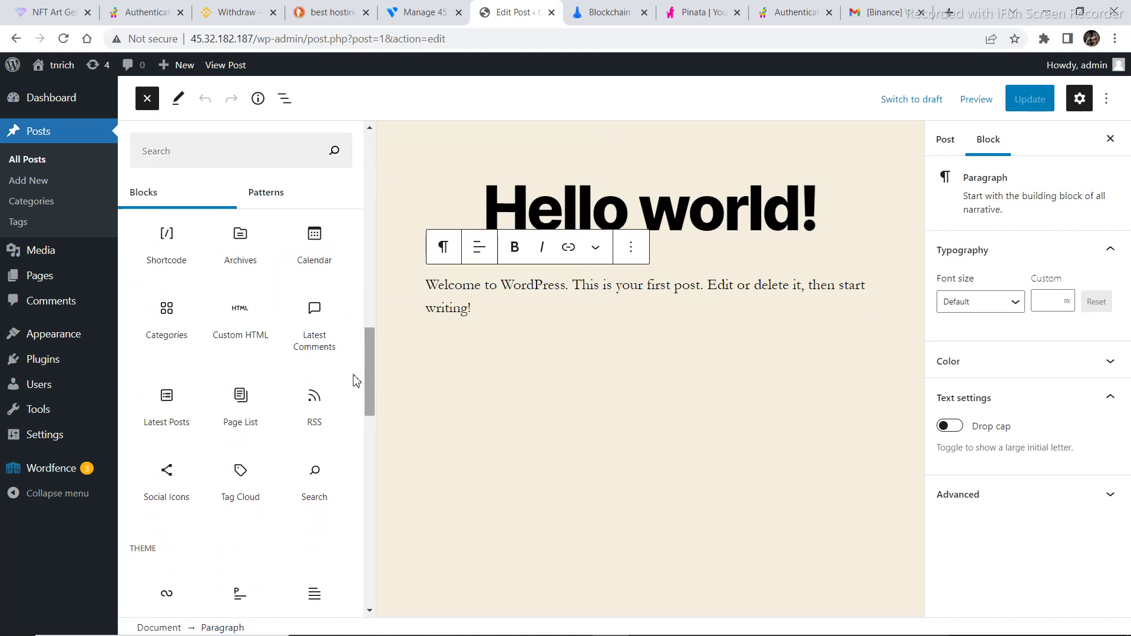
left_click(252, 333)
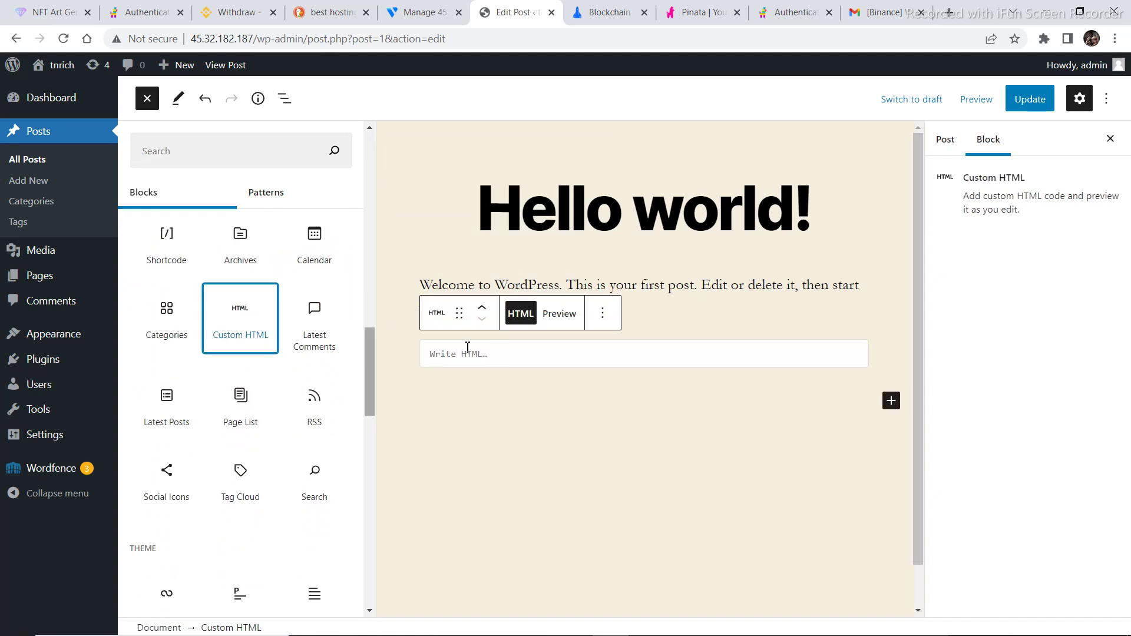
left_click(509, 355)
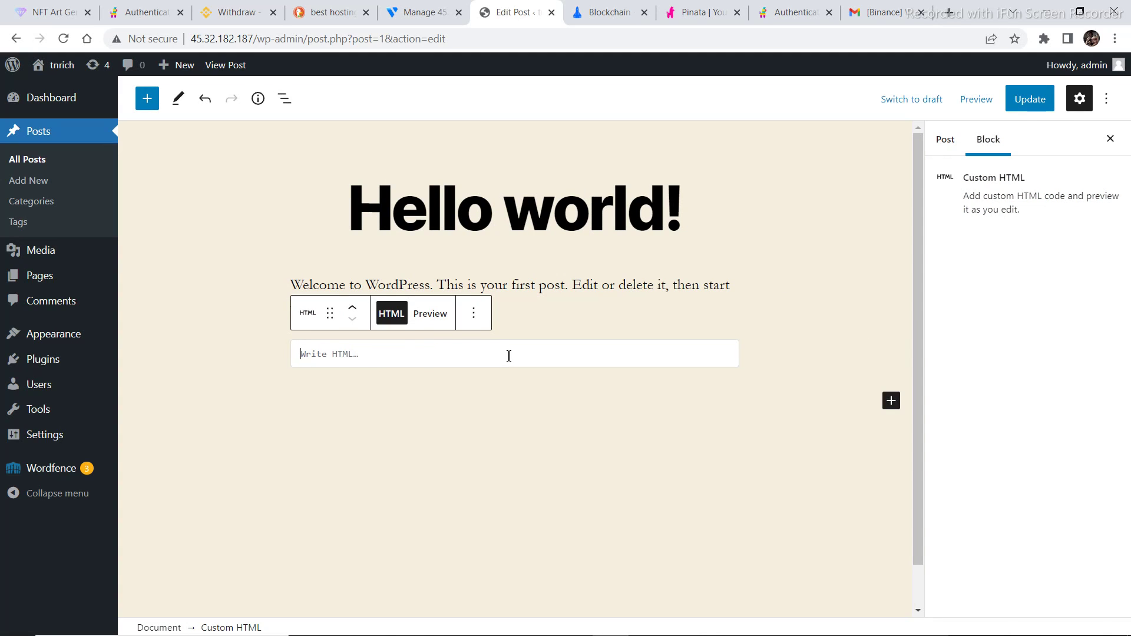
key("ctrl+v")
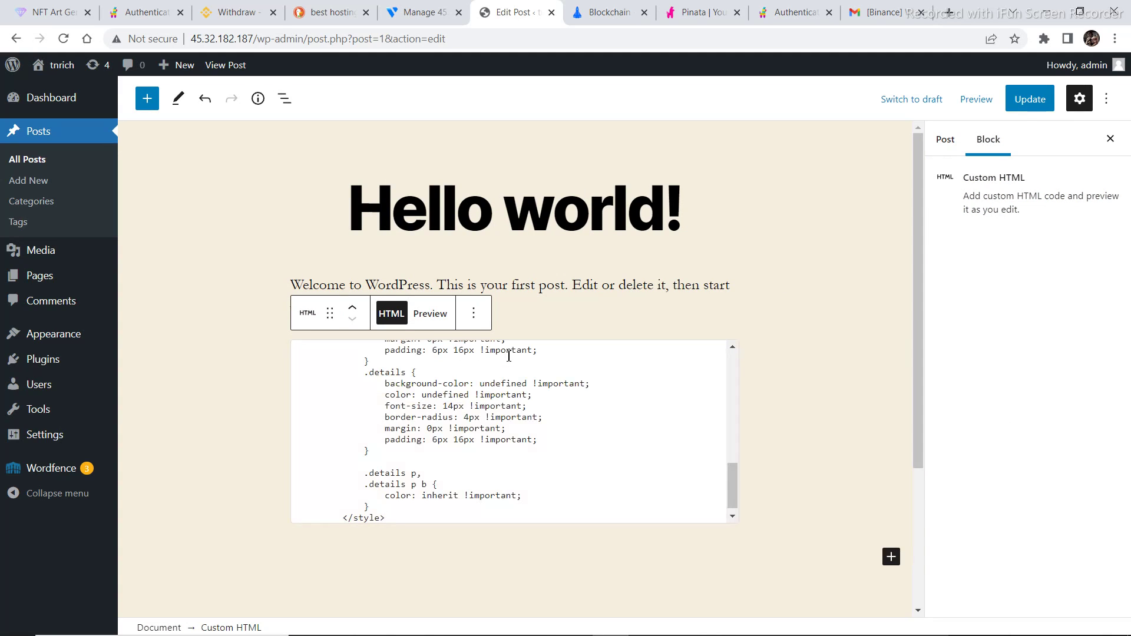
left_click(436, 325)
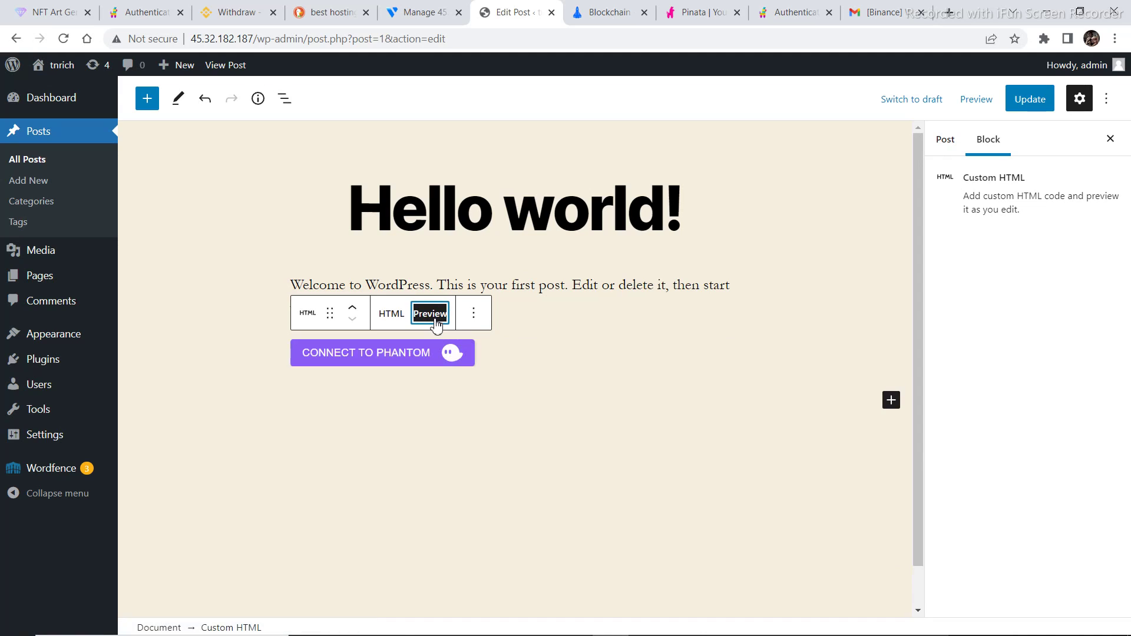